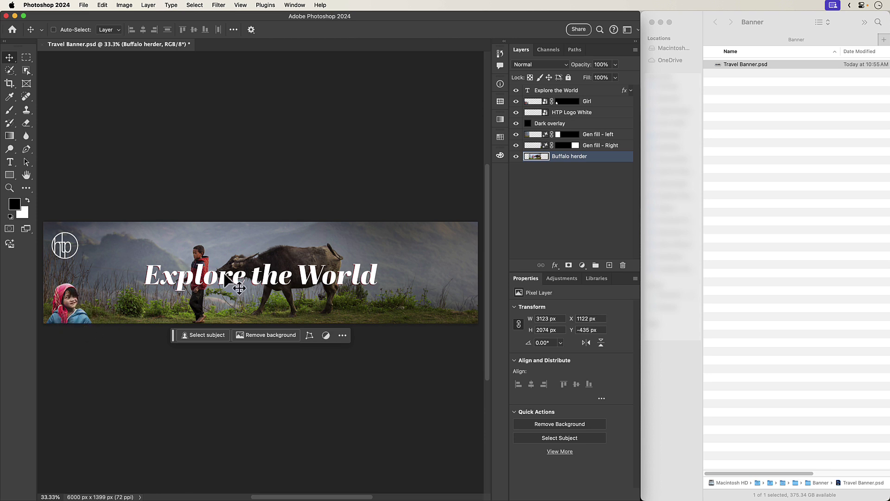
Step: Quick-export the Girl layer as a PNG file named Girl.png
{"action": "left_click", "coordinate": [535, 106]}
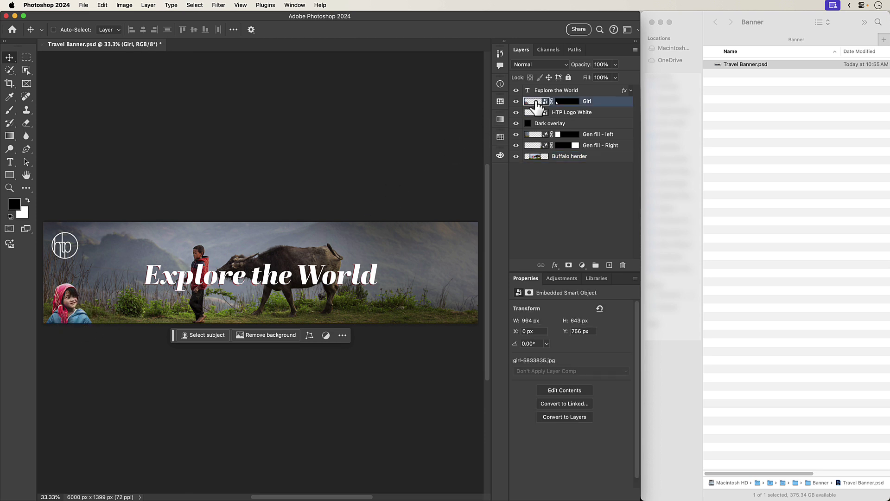
{"action": "left_click_drag", "start_coordinate": [536, 105], "coordinate": [351, 51]}
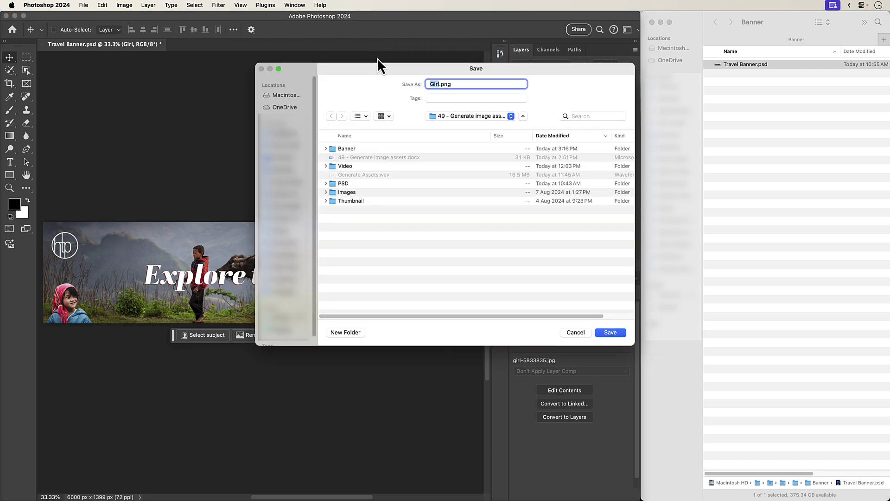
{"action": "left_click_drag", "start_coordinate": [443, 84], "coordinate": [457, 85]}
{"action": "left_click", "coordinate": [603, 332]}
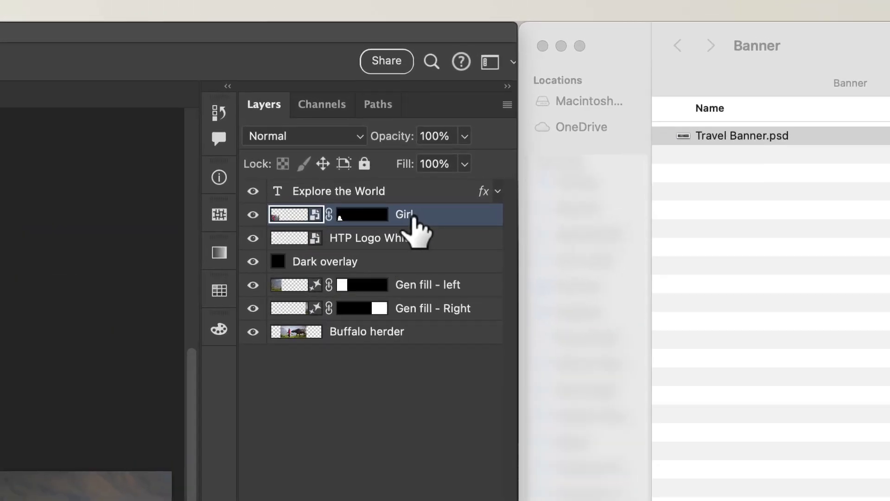
Step: Rename the Girl layer to Girl.png so that an image asset is generated from it
{"action": "double_click", "coordinate": [588, 101]}
{"action": "left_click", "coordinate": [416, 214]}
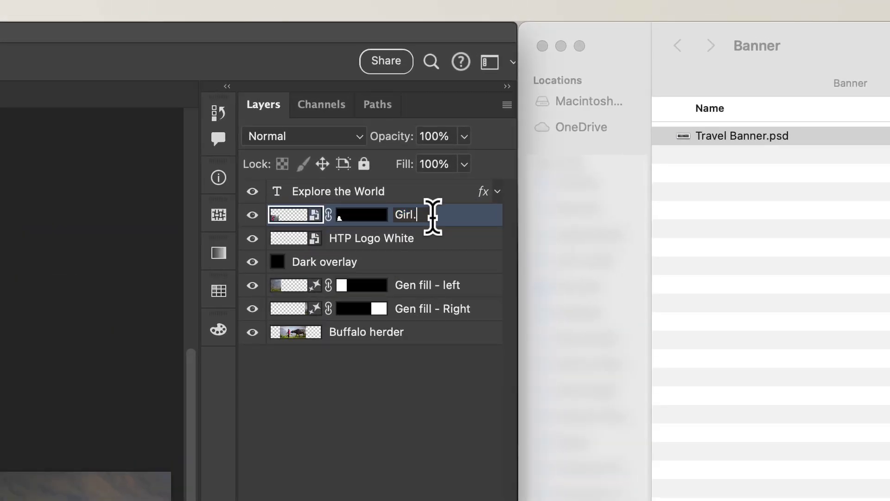
{"action": "type", "text": ".png"}
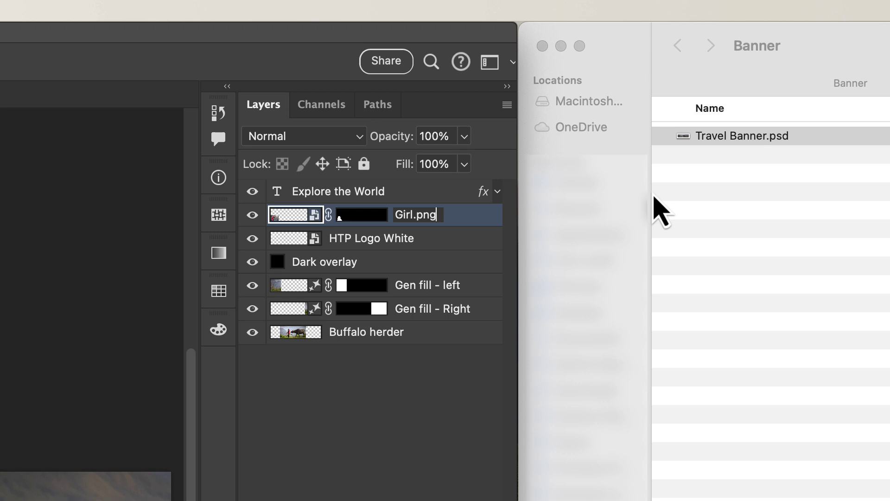
{"action": "key", "text": "Return"}
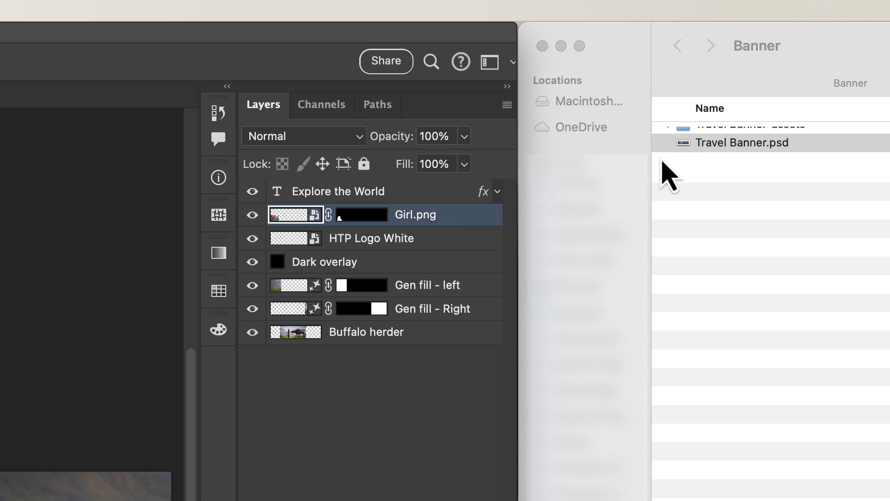
Step: Switch to Finder, expand the Travel Banner-assets folder and preview the generated Girl.png file
{"action": "left_click", "coordinate": [670, 137]}
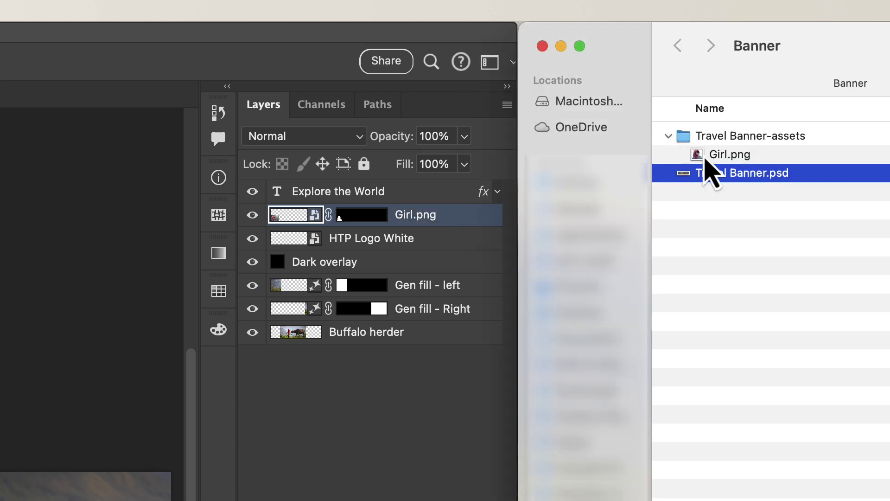
{"action": "left_click", "coordinate": [706, 152]}
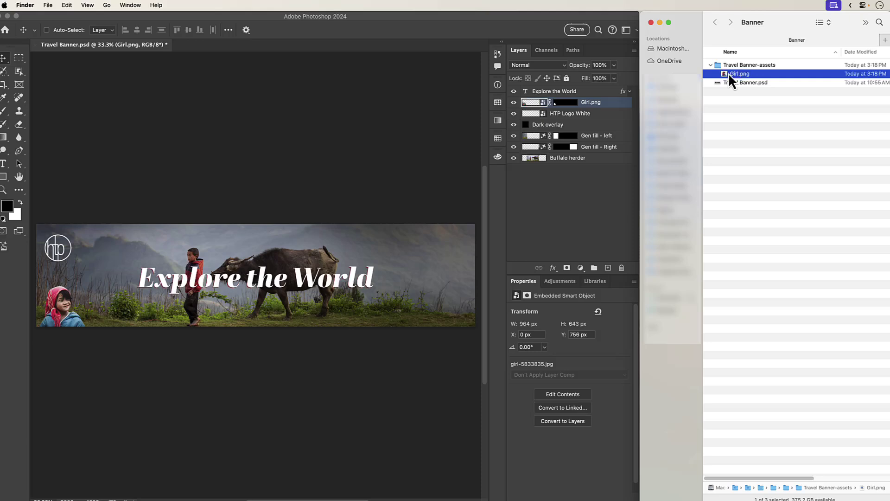
{"action": "key", "text": "space"}
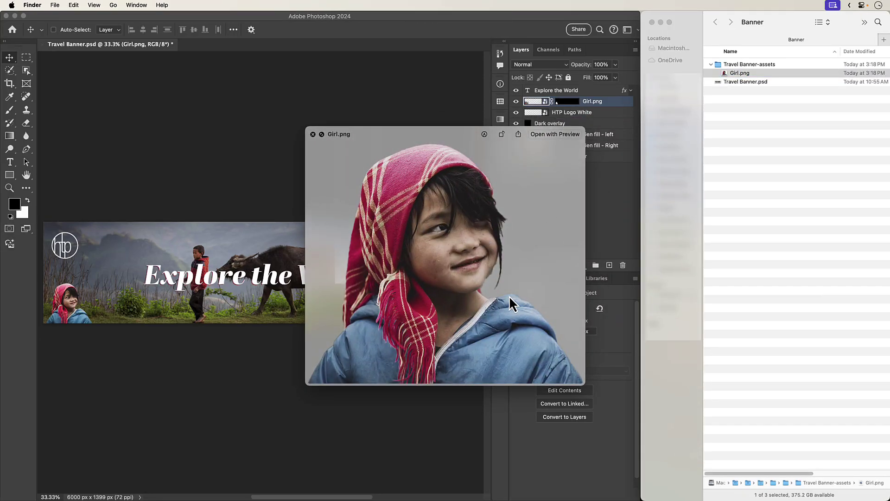
{"action": "key", "text": "space"}
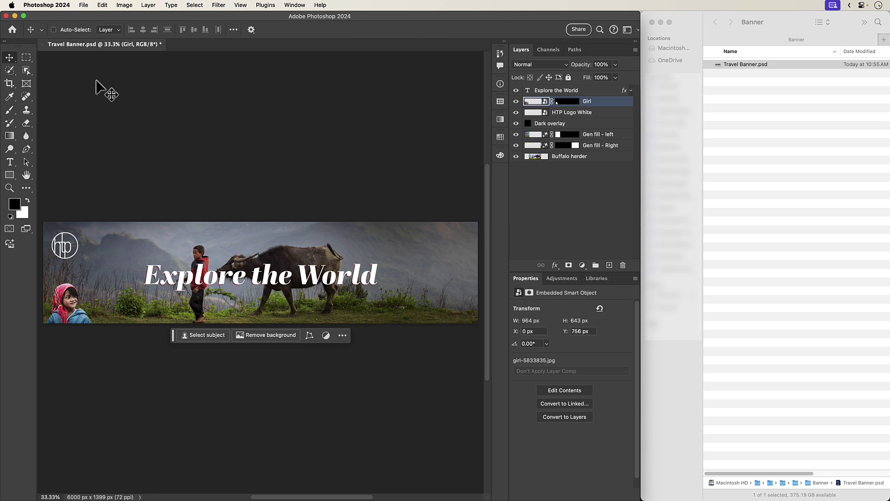
Step: Check in the Plugins preferences that Enable Generator is on, accept the dialog, and return to the Move tool
{"action": "left_click", "coordinate": [45, 7]}
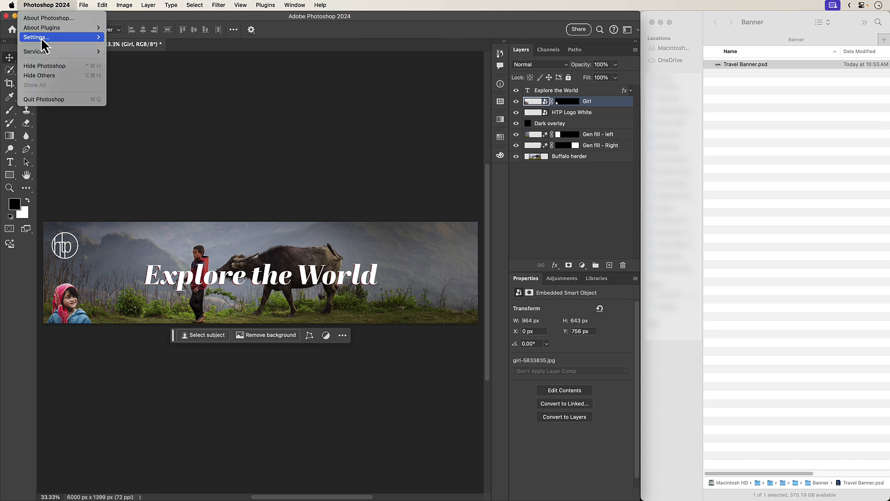
{"action": "mouse_move", "coordinate": [41, 37]}
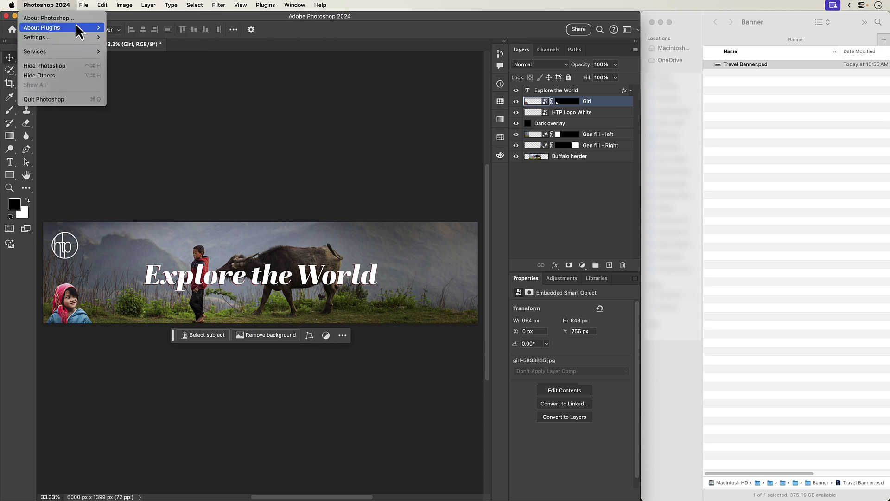
{"action": "mouse_move", "coordinate": [102, 7]}
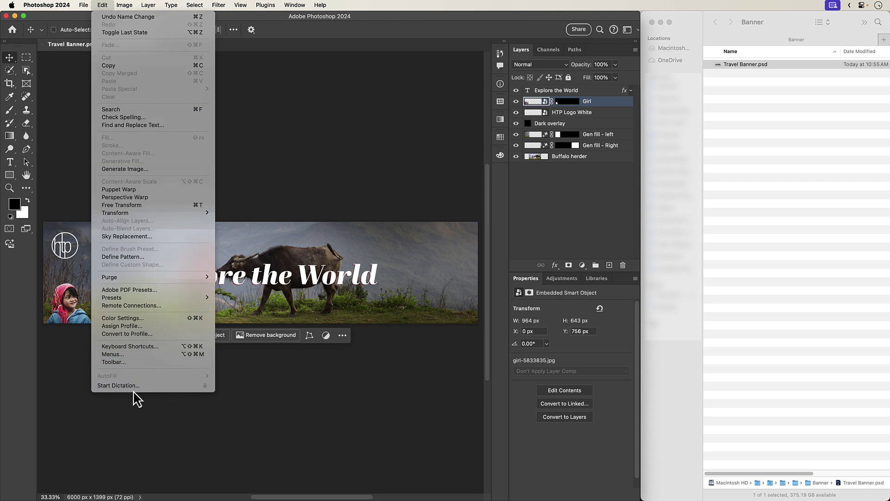
{"action": "mouse_move", "coordinate": [51, 6]}
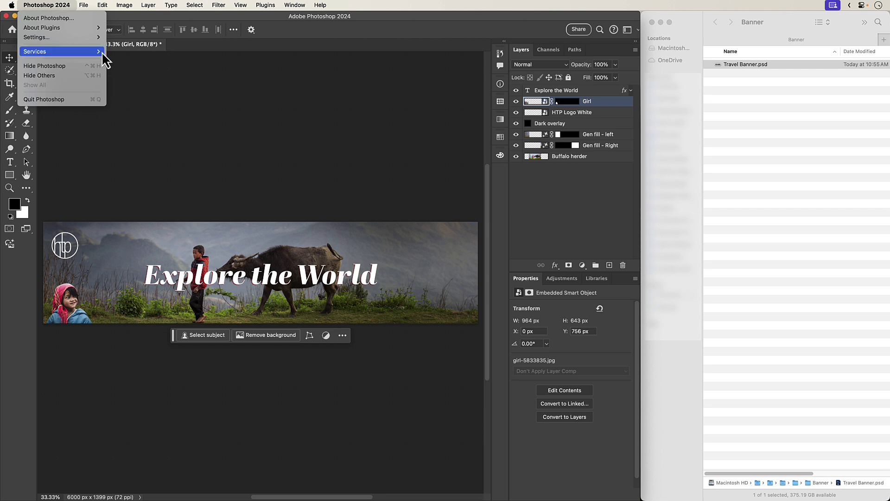
{"action": "mouse_move", "coordinate": [95, 37]}
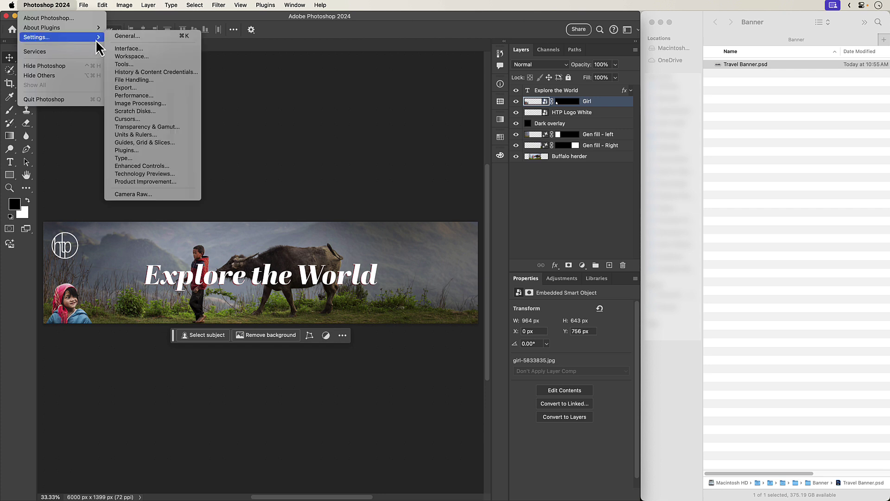
{"action": "left_click", "coordinate": [140, 151]}
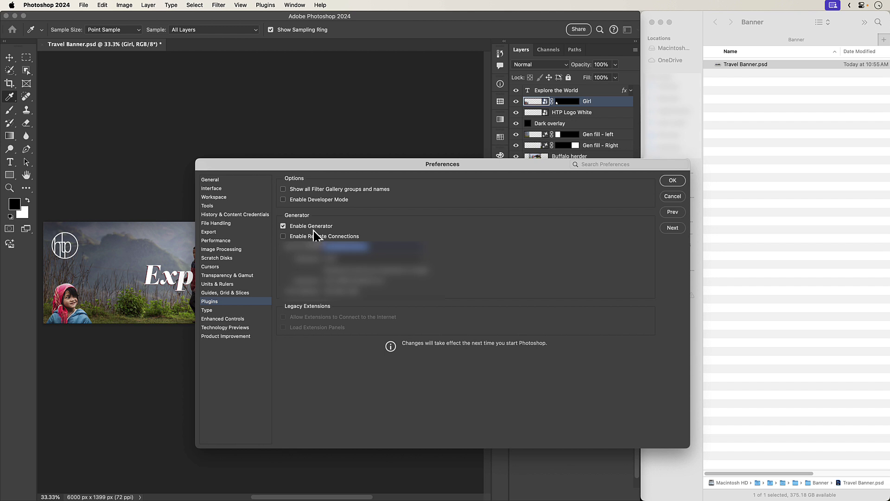
{"action": "left_click", "coordinate": [671, 180]}
{"action": "key", "text": "v"}
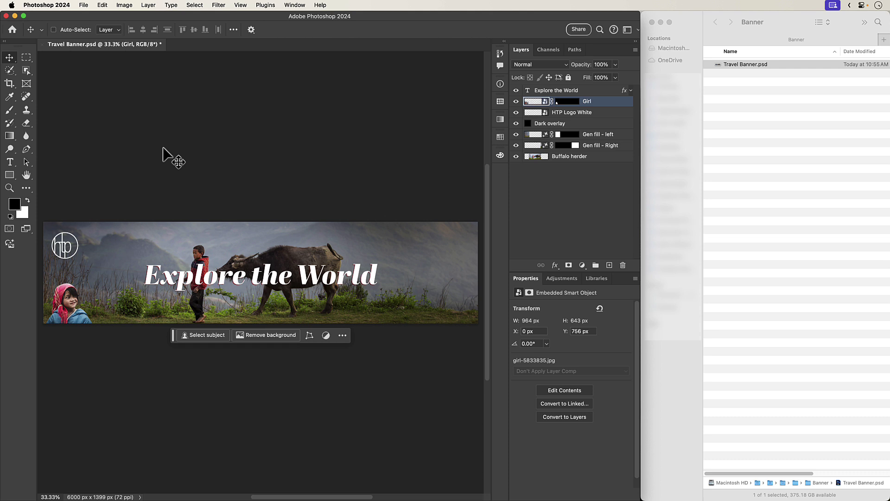
Step: Check that Image Assets is enabled among the Generator Plugins for this document
{"action": "left_click", "coordinate": [84, 6]}
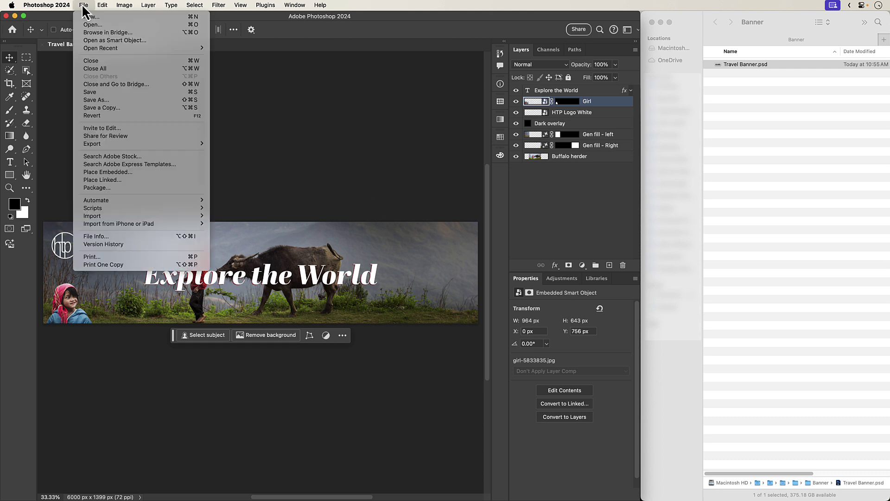
{"action": "mouse_move", "coordinate": [138, 201]}
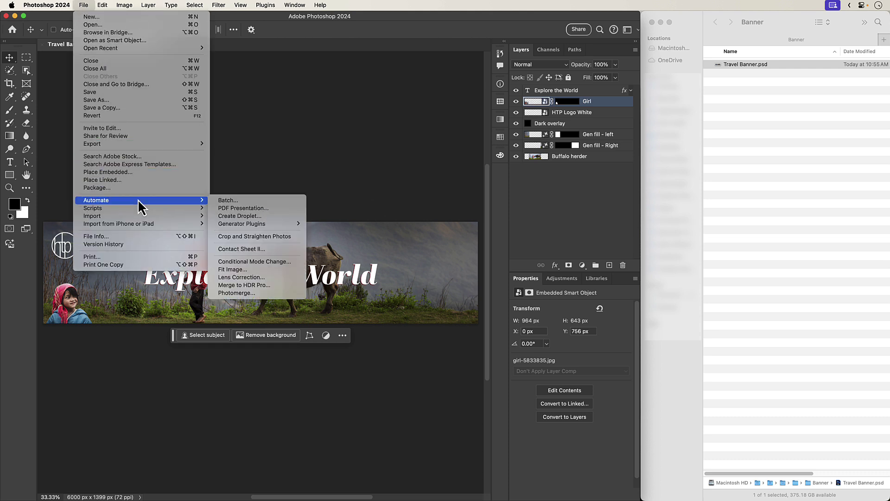
{"action": "mouse_move", "coordinate": [242, 224]}
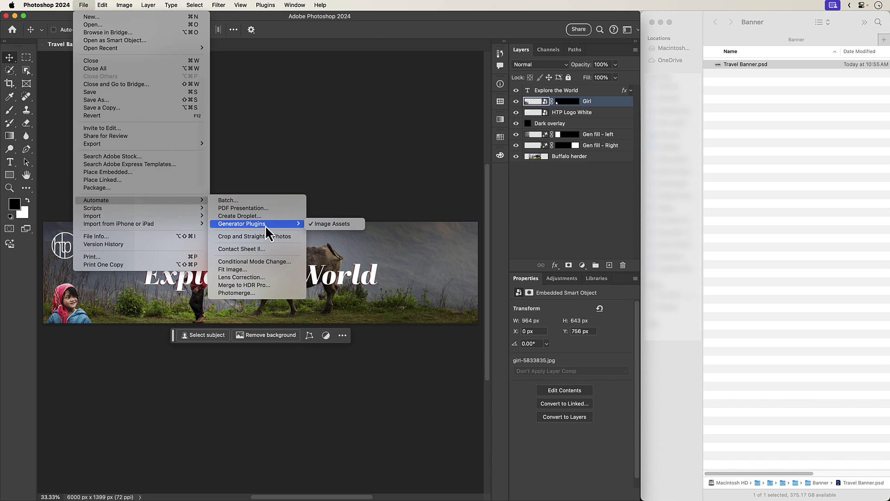
{"action": "left_click", "coordinate": [268, 185]}
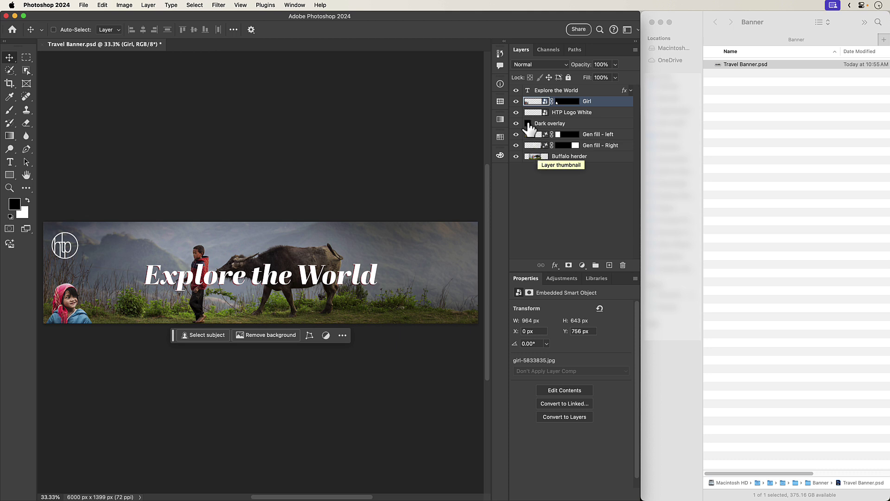
Step: Hide every layer above Buffalo herder, show Gen fill - Right, Gen fill - left and Dark overlay again, and check the overlay's opacity
{"action": "left_click_drag", "start_coordinate": [516, 91], "coordinate": [516, 146]}
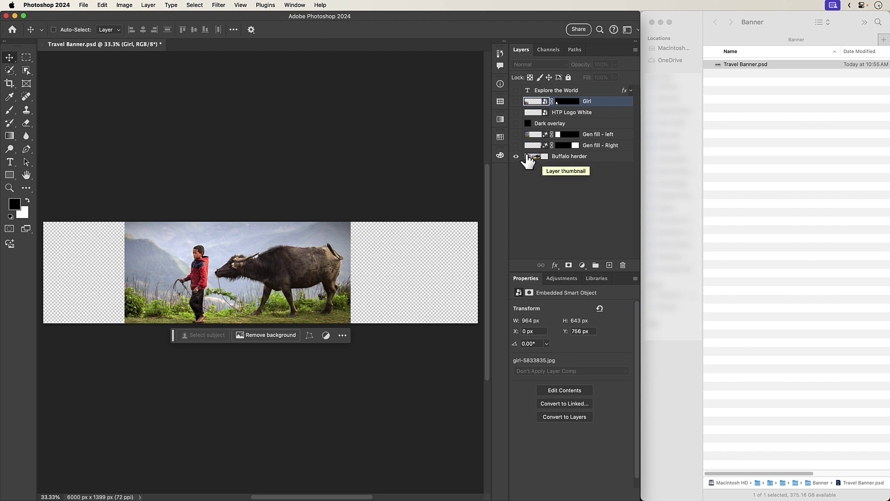
{"action": "left_click", "coordinate": [516, 145]}
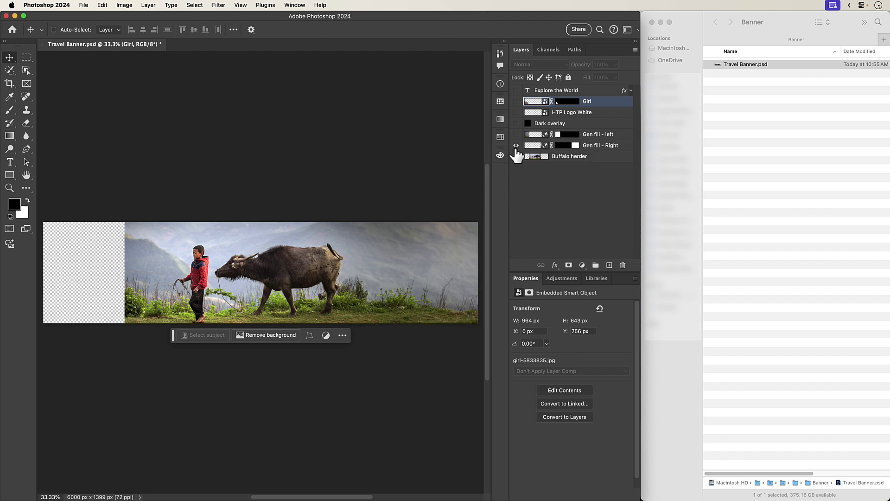
{"action": "left_click", "coordinate": [516, 145]}
{"action": "left_click", "coordinate": [516, 134]}
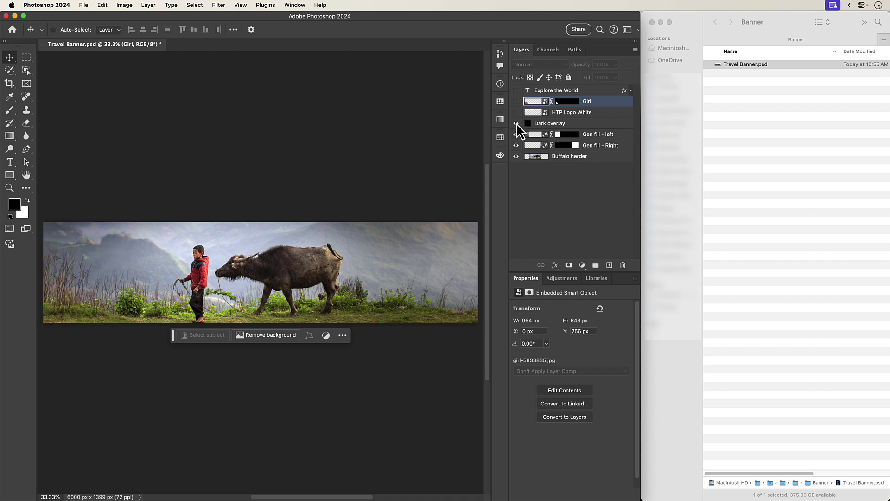
{"action": "left_click", "coordinate": [516, 123]}
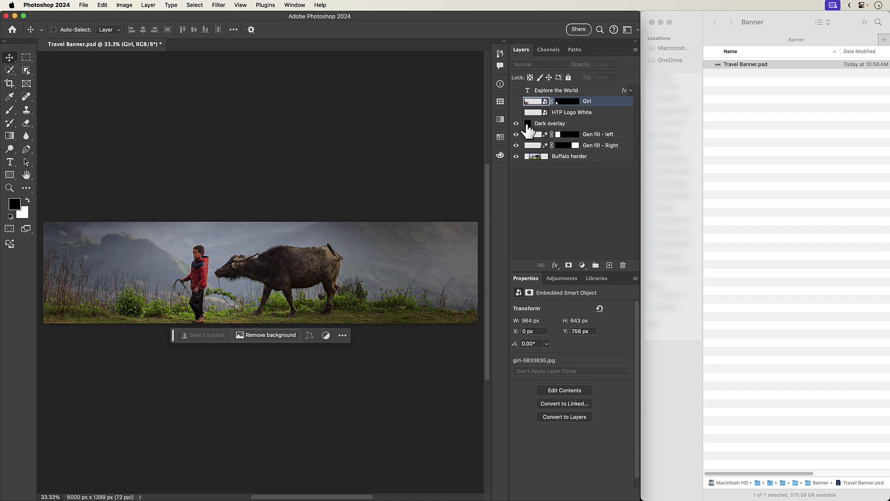
{"action": "left_click", "coordinate": [523, 125]}
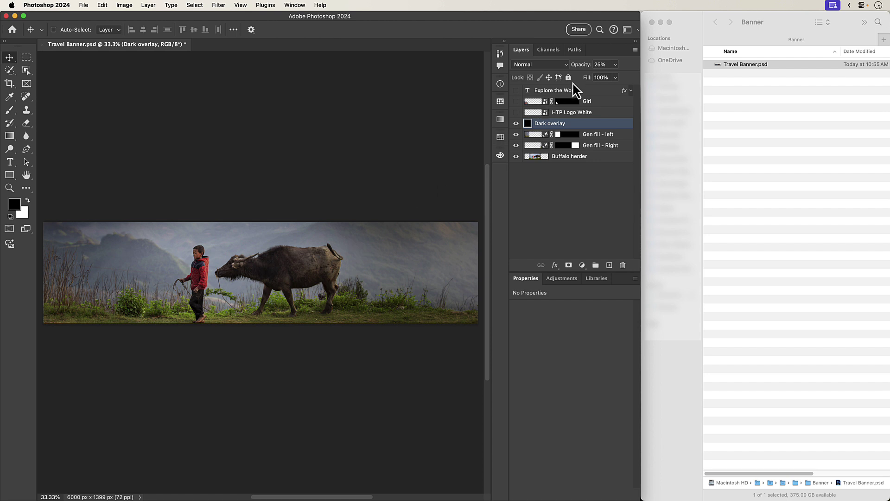
Step: Show the HTP Logo White, Girl and Explore the World layers again, briefly disabling the Girl layer's mask to inspect its background
{"action": "left_click", "coordinate": [516, 113]}
{"action": "left_click", "coordinate": [516, 101]}
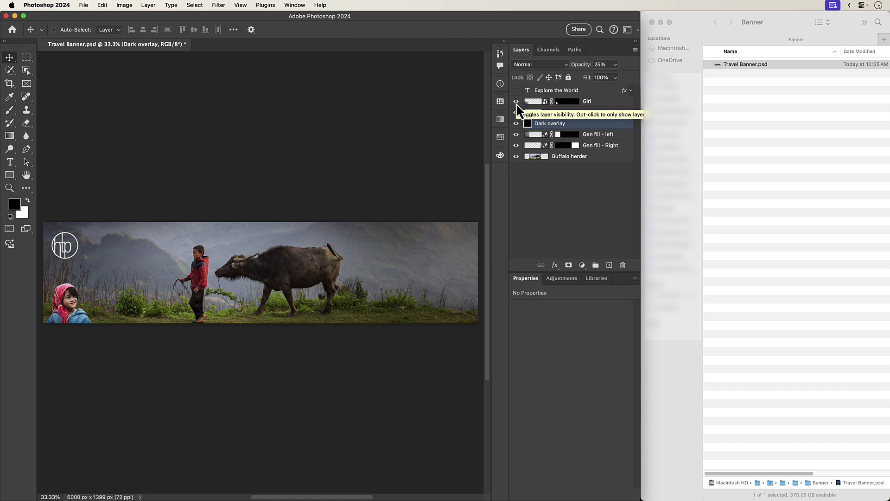
{"action": "left_click", "coordinate": [570, 102], "text": "shift"}
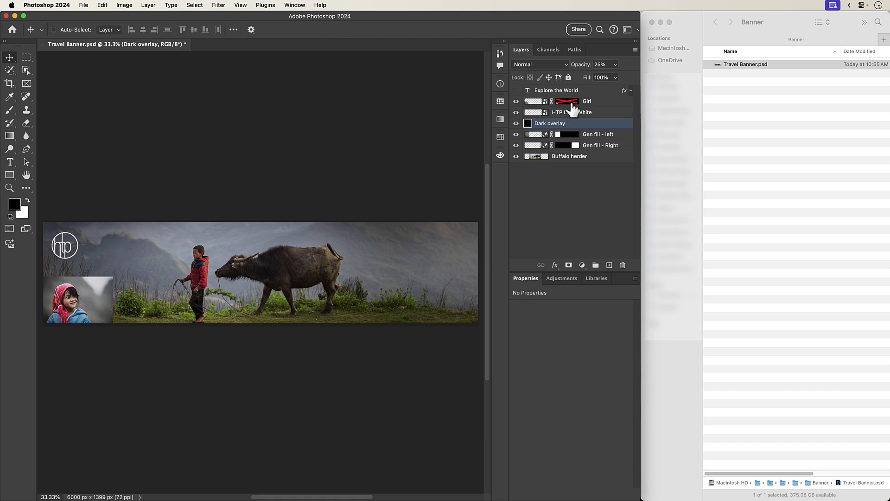
{"action": "left_click", "coordinate": [570, 102], "text": "shift"}
{"action": "left_click", "coordinate": [516, 91]}
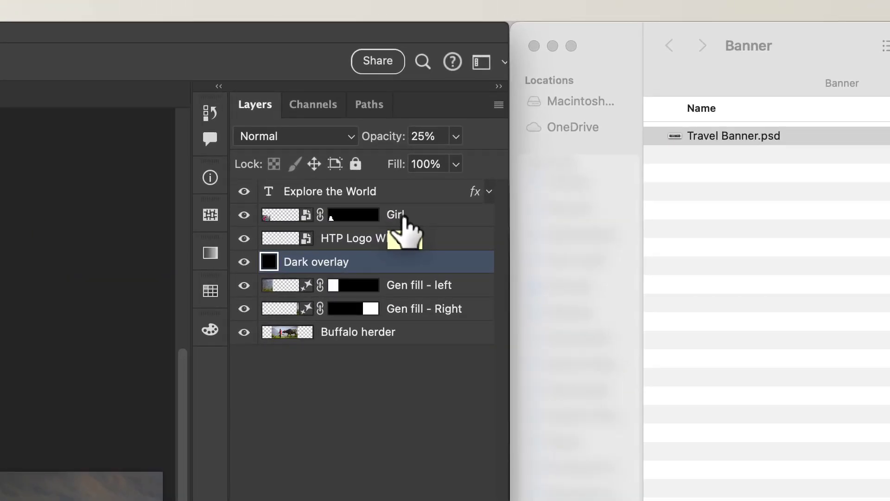
Step: Rename the Girl layer to Girl.png
{"action": "double_click", "coordinate": [402, 214]}
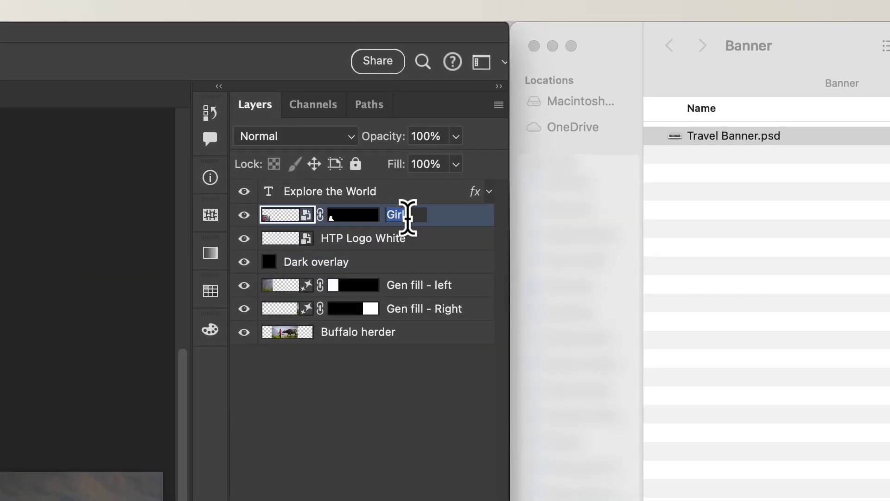
{"action": "left_click", "coordinate": [410, 214]}
{"action": "key", "text": "Return"}
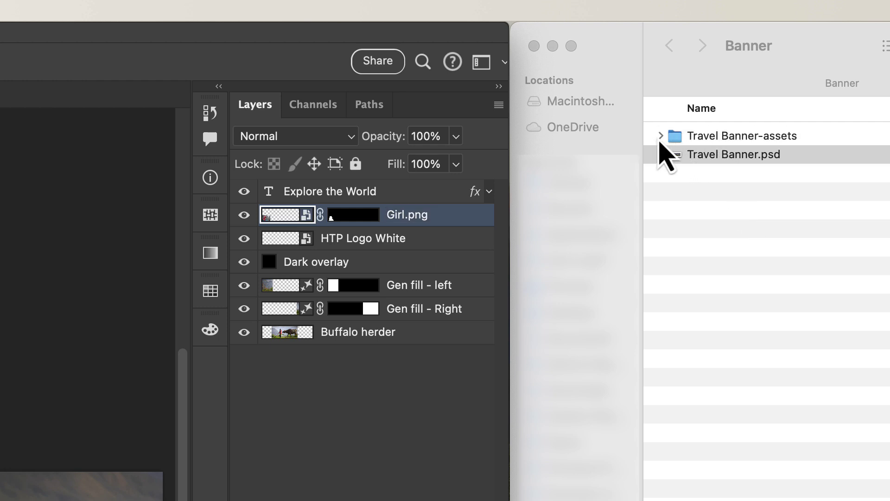
Step: In Finder, open the Travel Banner-assets folder and preview Girl.png to inspect the exported cutout
{"action": "left_click", "coordinate": [663, 148]}
{"action": "left_click", "coordinate": [661, 138]}
{"action": "left_click", "coordinate": [709, 154]}
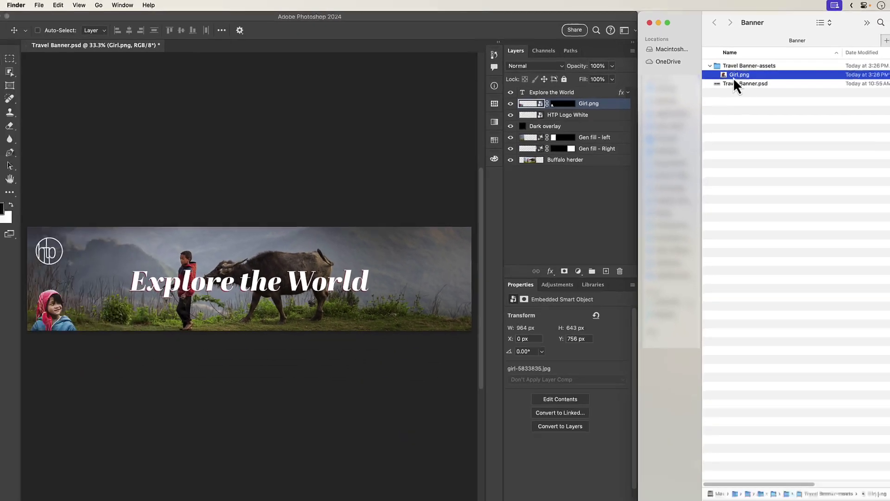
{"action": "key", "text": "space"}
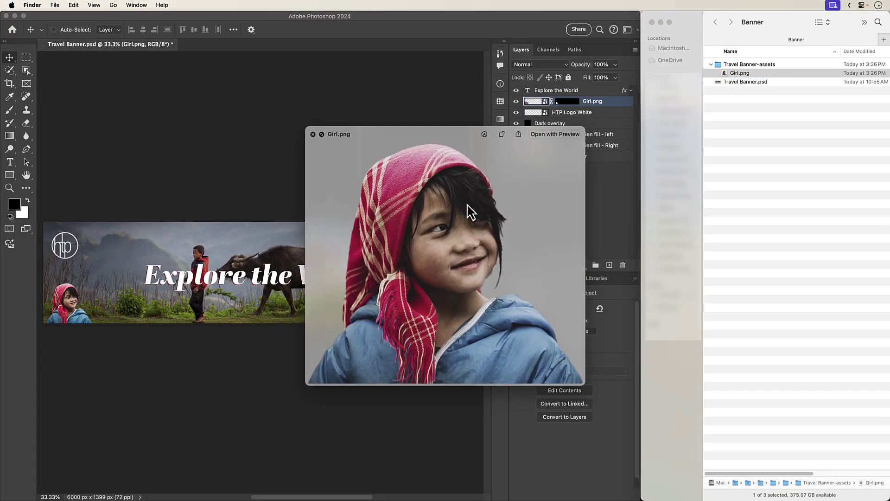
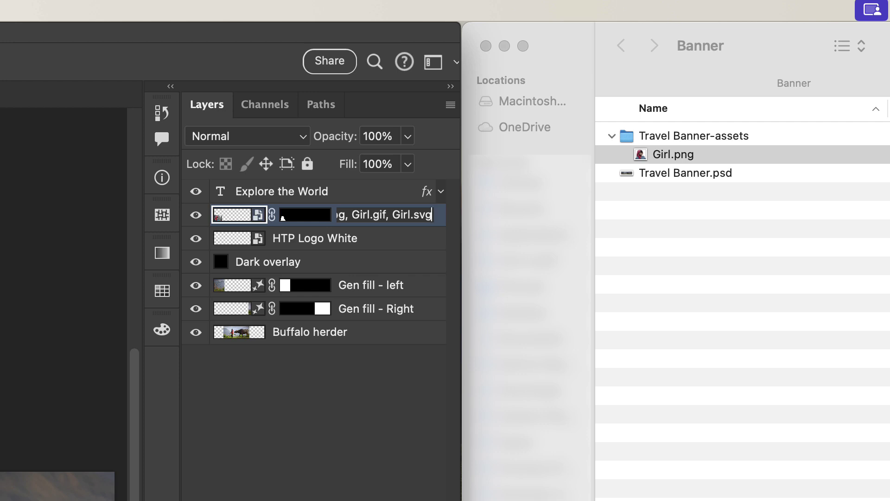
Step: Rename the Girl.png layer to "Girl.png, Girl.jpg, Girl.gif, Girl.svg" to generate the asset in four formats
{"action": "key", "text": "Return"}
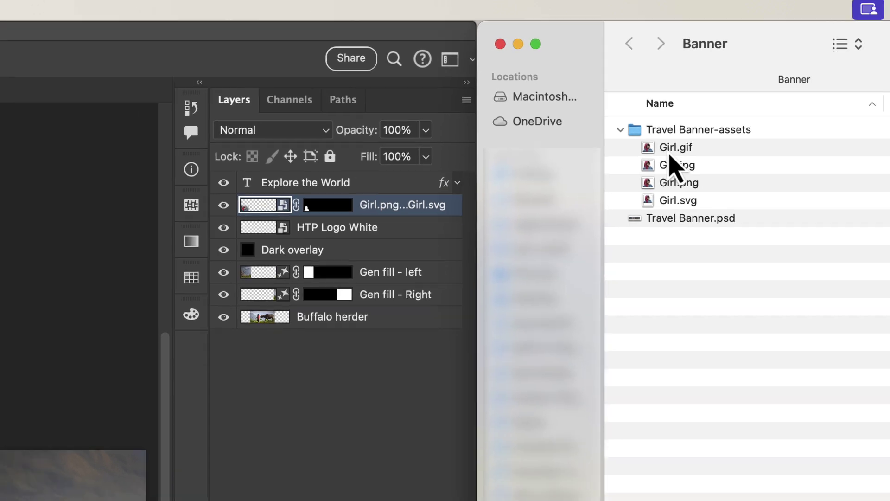
Step: Preview the exported Girl.gif, Girl.jpg, Girl.png and Girl.svg in turn in the Travel Banner-assets folder in Finder
{"action": "left_click", "coordinate": [663, 160]}
{"action": "key", "text": "space"}
{"action": "key", "text": "Down"}
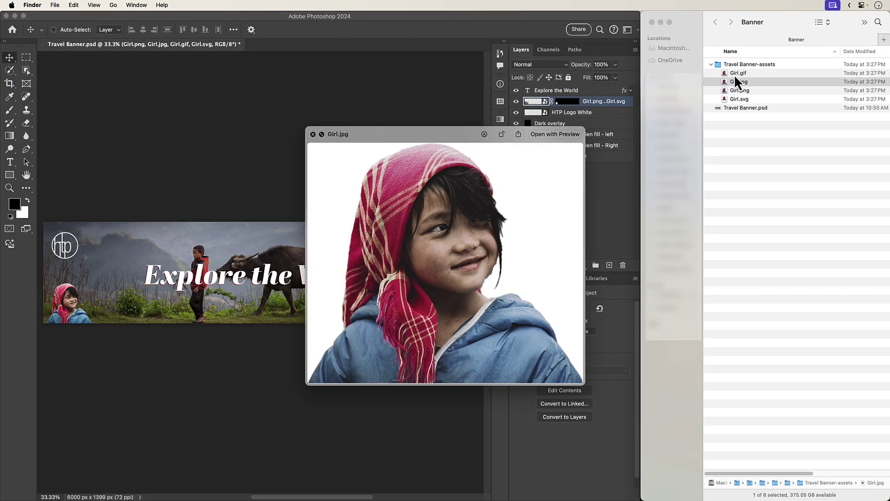
{"action": "key", "text": "Down"}
{"action": "key", "text": "Down"}
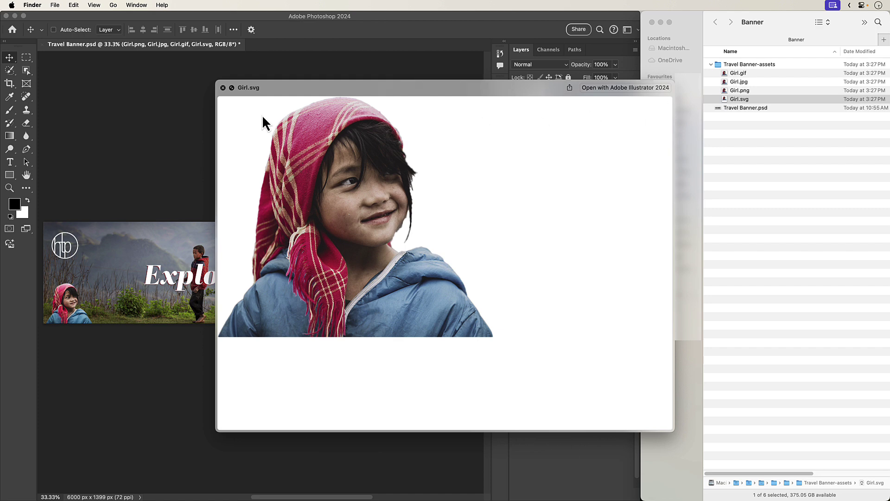
{"action": "key", "text": "space"}
Step: Back in Photoshop, widen the Layers panel and change the first part of the girl layer's name to "Girl_1.png +"
{"action": "left_click", "coordinate": [597, 104]}
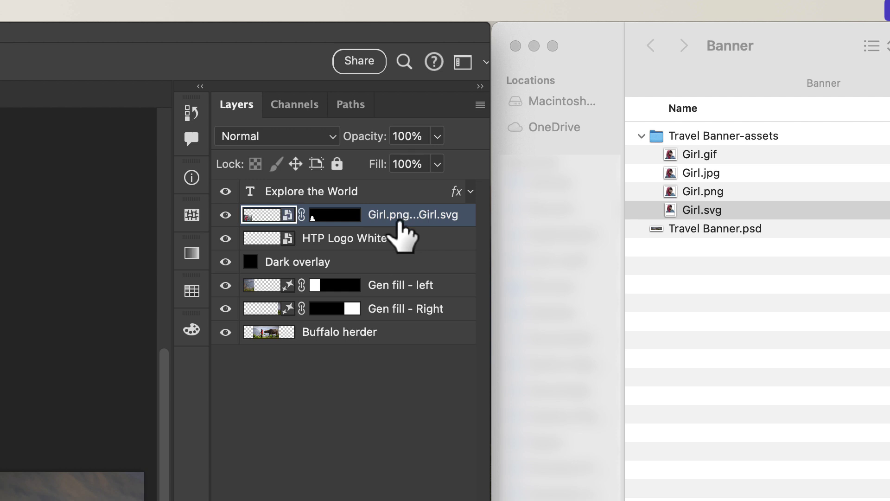
{"action": "left_click_drag", "start_coordinate": [211, 273], "coordinate": [66, 290]}
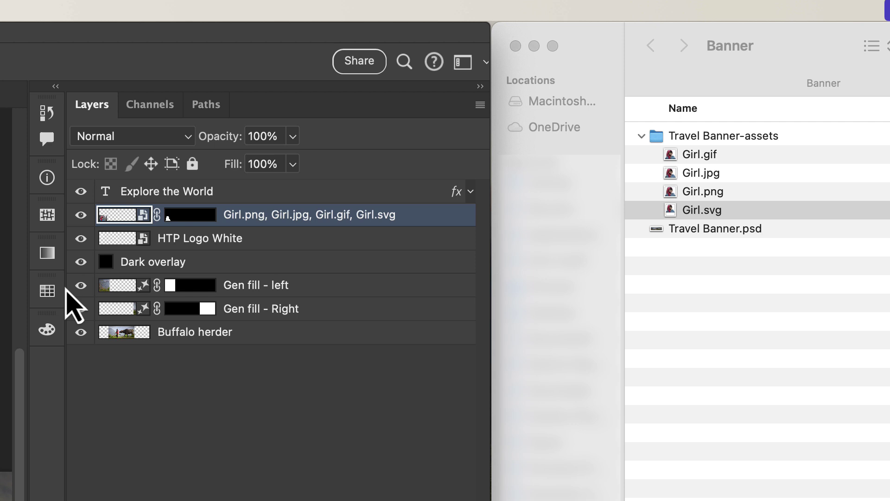
{"action": "double_click", "coordinate": [241, 215]}
{"action": "left_click", "coordinate": [247, 213]}
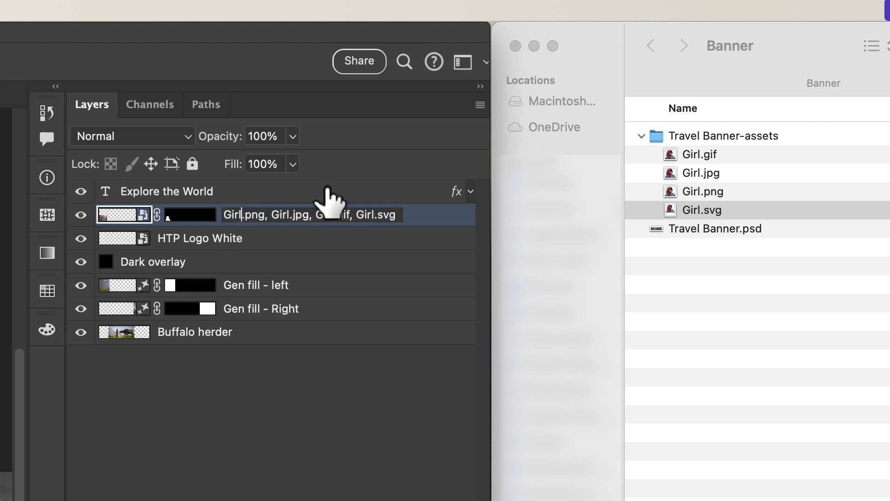
{"action": "type", "text": "_1"}
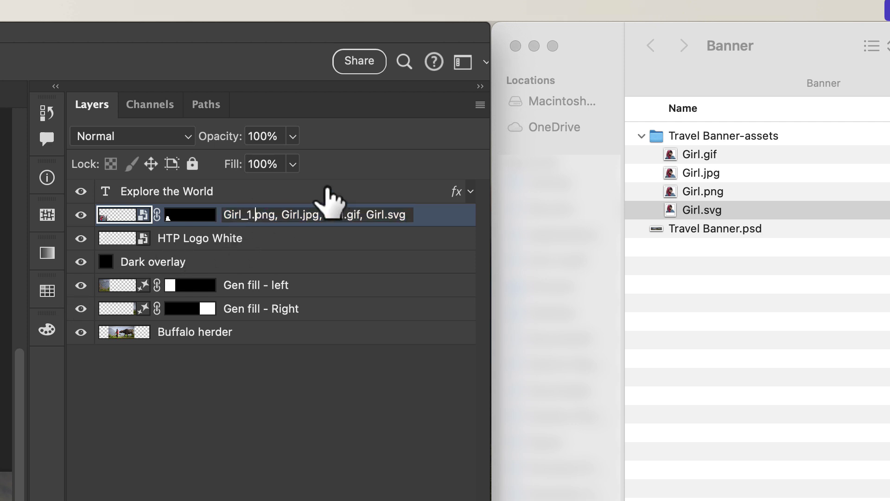
{"action": "key", "text": "BackSpace"}
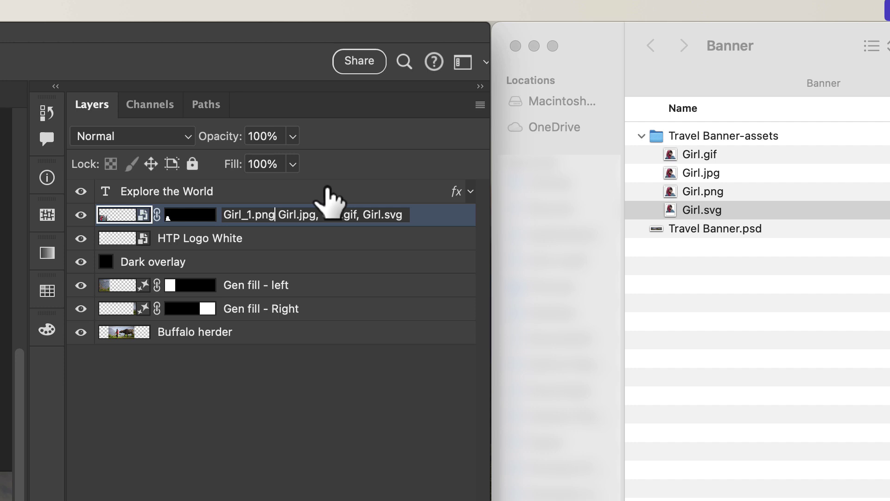
{"action": "type", "text": "+"}
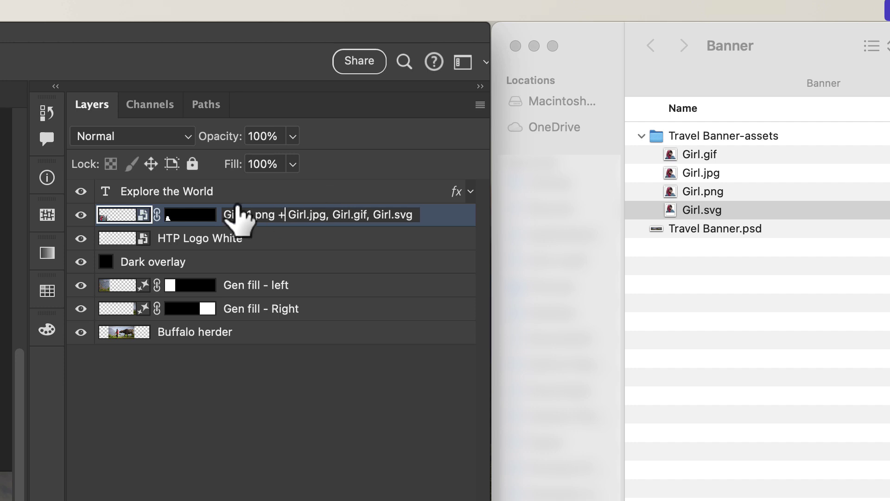
Step: Complete the girl layer's name as "Girl_1.png + Girl_2.jpg + Girl.gif, Girl.svg" to combine plus and comma separators
{"action": "key", "text": "super+a"}
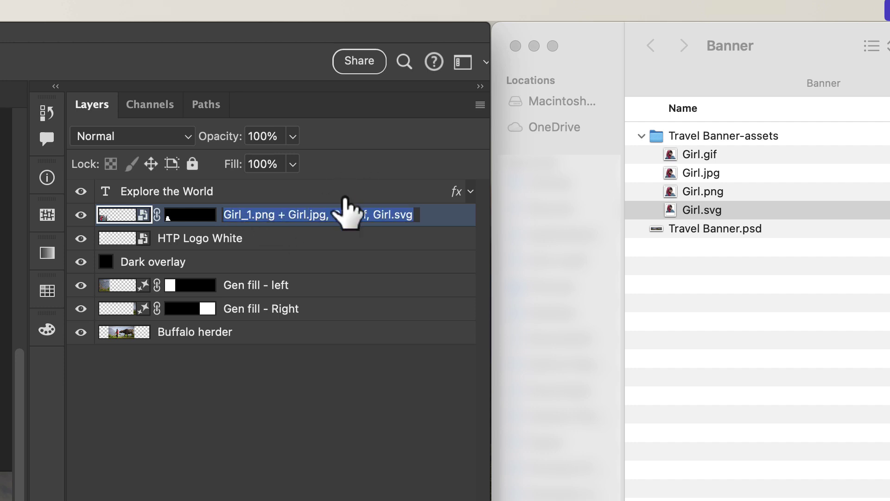
{"action": "left_click", "coordinate": [310, 214]}
{"action": "key", "text": "Left"}
{"action": "type", "text": "_2"}
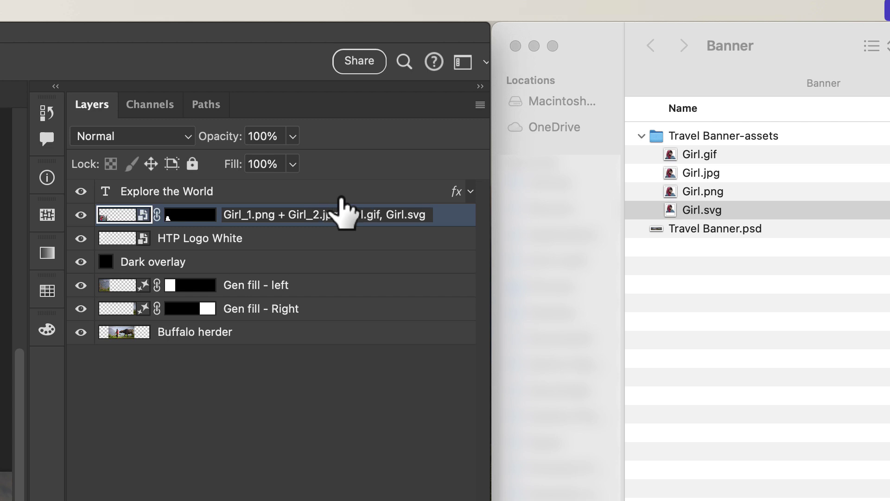
{"action": "key", "text": "Right"}
{"action": "key", "text": "Right"}
{"action": "key", "text": "Right"}
{"action": "key", "text": "Right"}
{"action": "key", "text": "Right"}
{"action": "key", "text": "BackSpace"}
{"action": "type", "text": "+"}
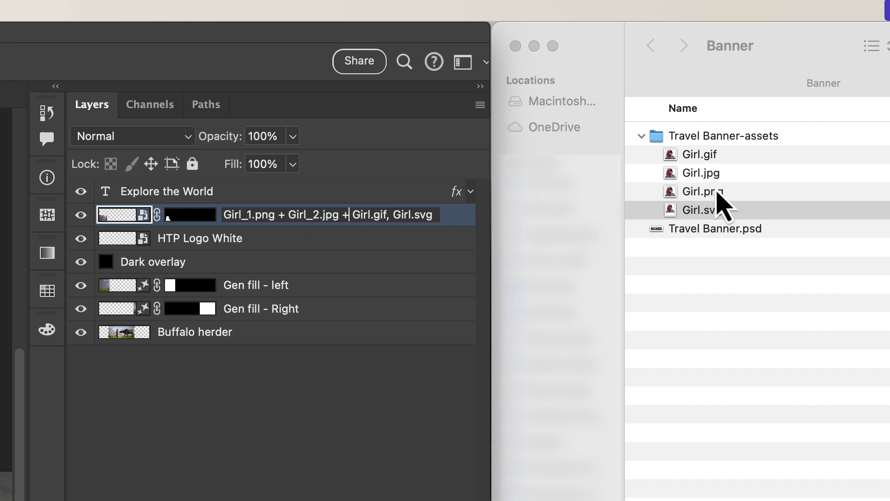
{"action": "key", "text": "Return"}
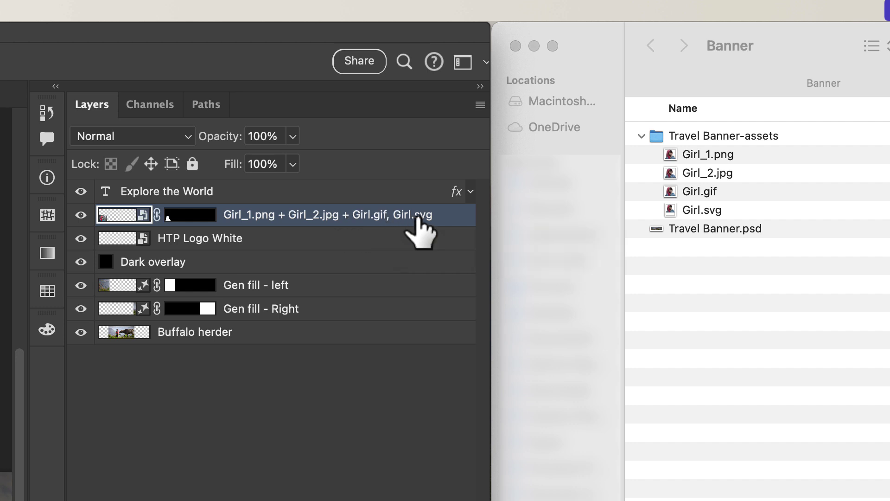
Step: Replace the girl layer's multi-file name with the single asset name Girl.png
{"action": "double_click", "coordinate": [272, 215]}
{"action": "type", "text": "Gir"}
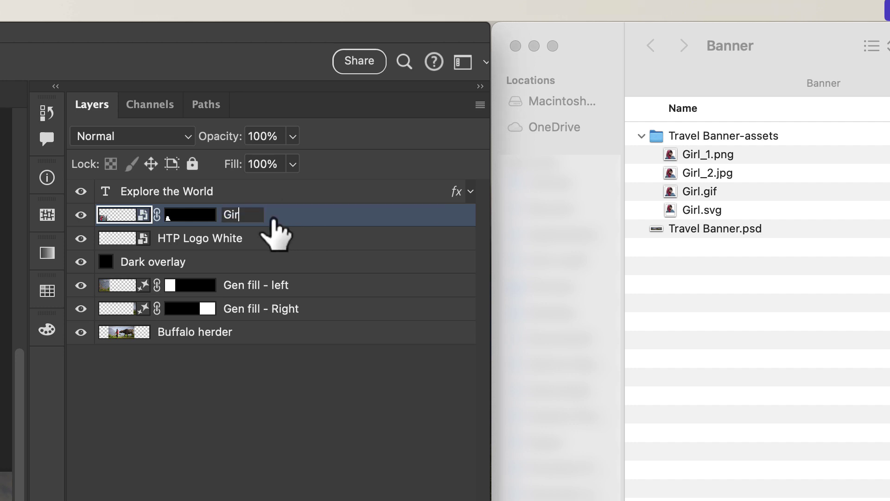
{"action": "type", "text": "l.png"}
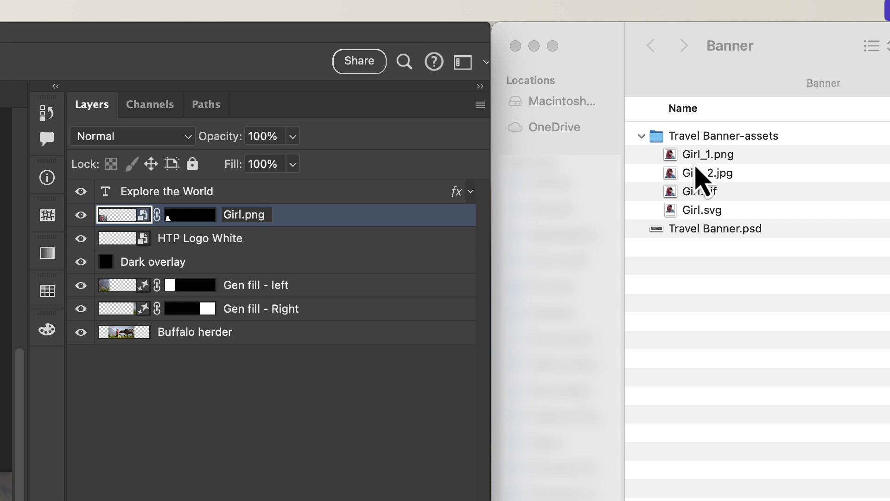
{"action": "key", "text": "Return"}
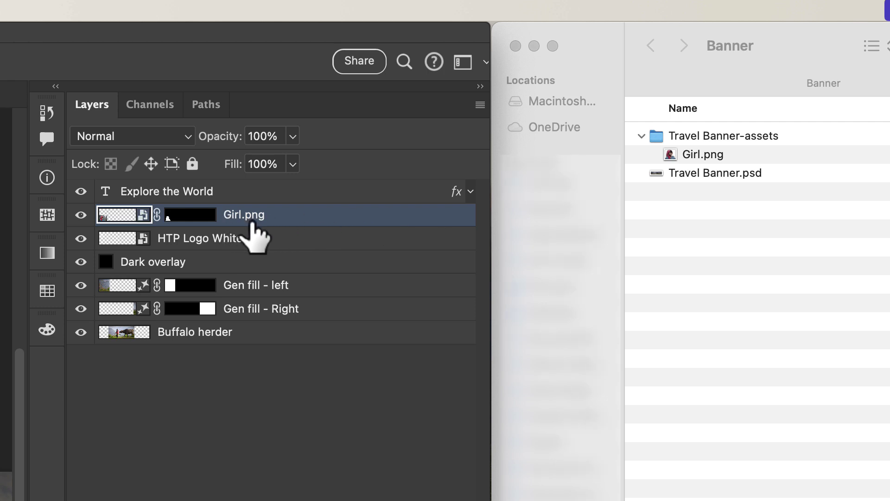
Step: Rename the girl layer to mytestfolder/Girl.png and expand the generated mytestfolder subfolder in Finder
{"action": "double_click", "coordinate": [229, 215]}
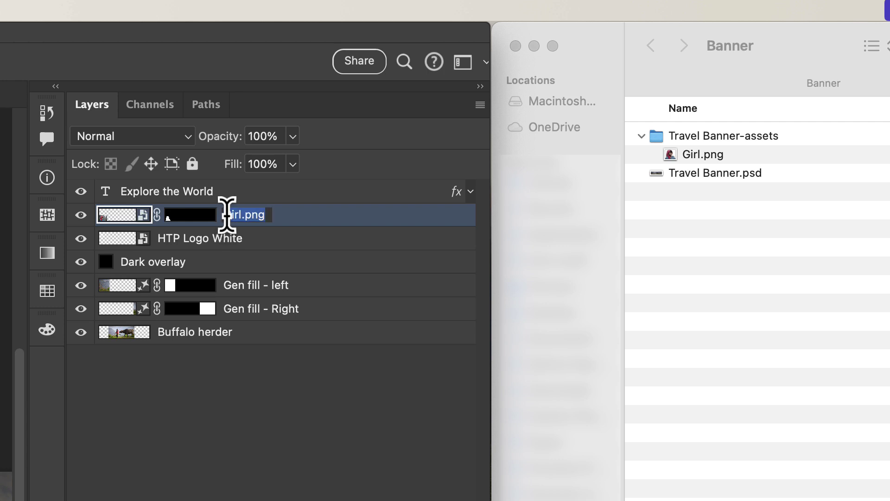
{"action": "left_click", "coordinate": [228, 213]}
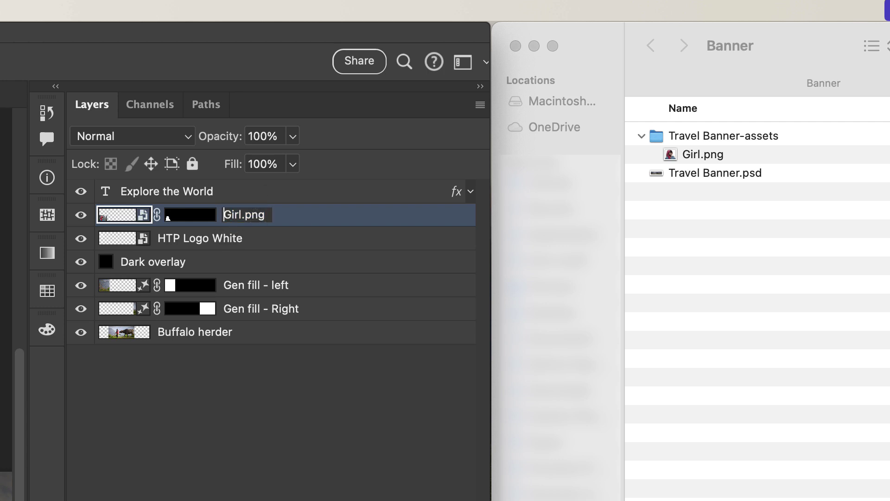
{"action": "type", "text": "mytestfolder"}
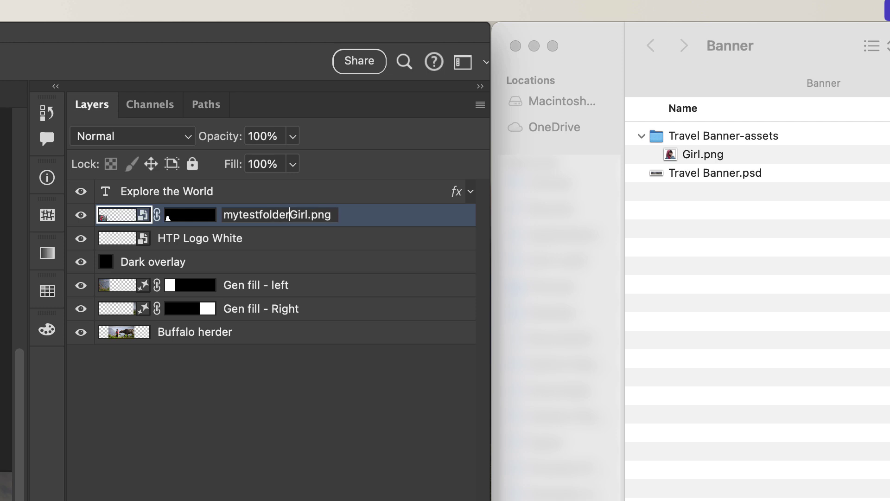
{"action": "type", "text": "/"}
{"action": "key", "text": "Return"}
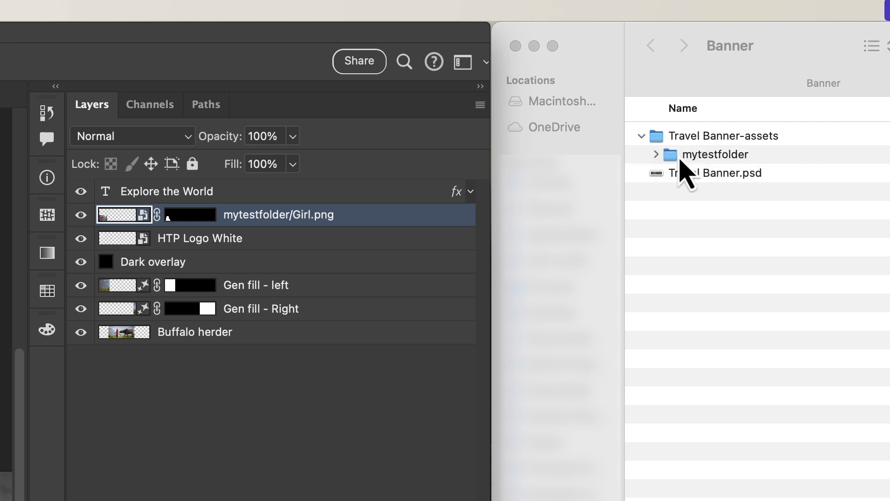
{"action": "left_click", "coordinate": [656, 154]}
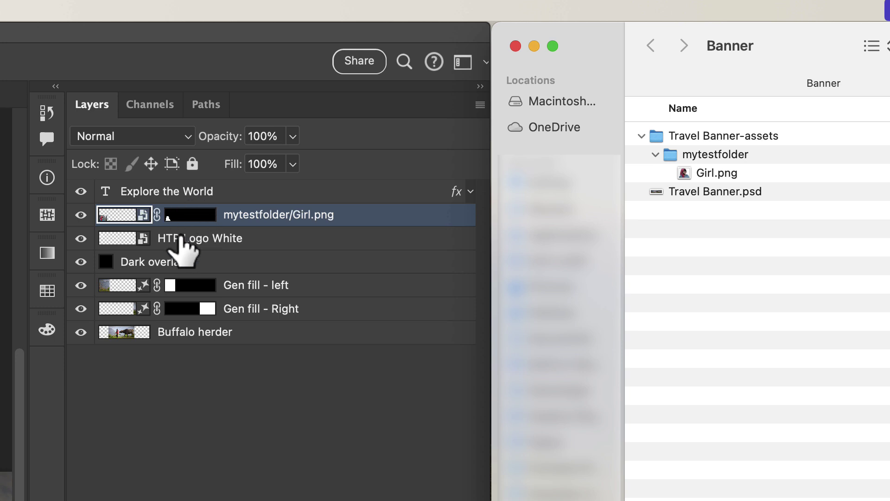
Step: Remove the folder prefix and change the extension so the girl layer is named Girl.jpg
{"action": "left_click", "coordinate": [368, 221]}
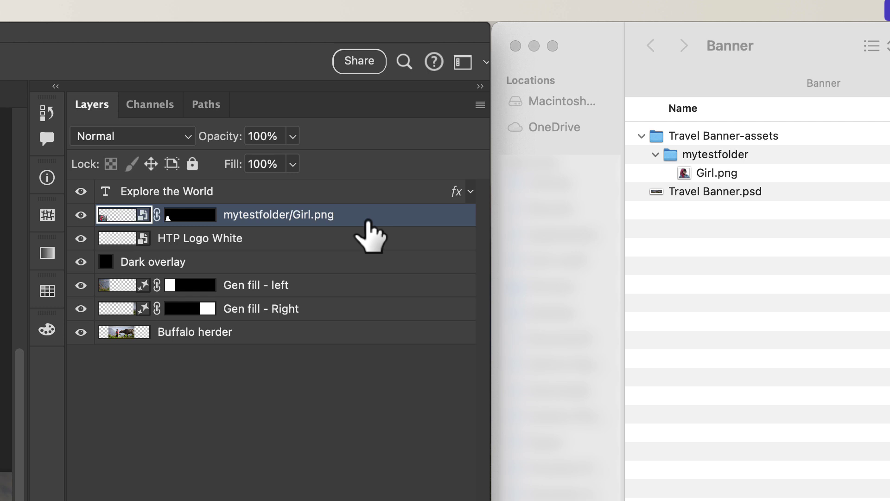
{"action": "double_click", "coordinate": [332, 215]}
{"action": "key", "text": "Right"}
{"action": "key", "text": "BackSpace"}
{"action": "key", "text": "BackSpace"}
{"action": "key", "text": "BackSpace"}
{"action": "key", "text": "BackSpace"}
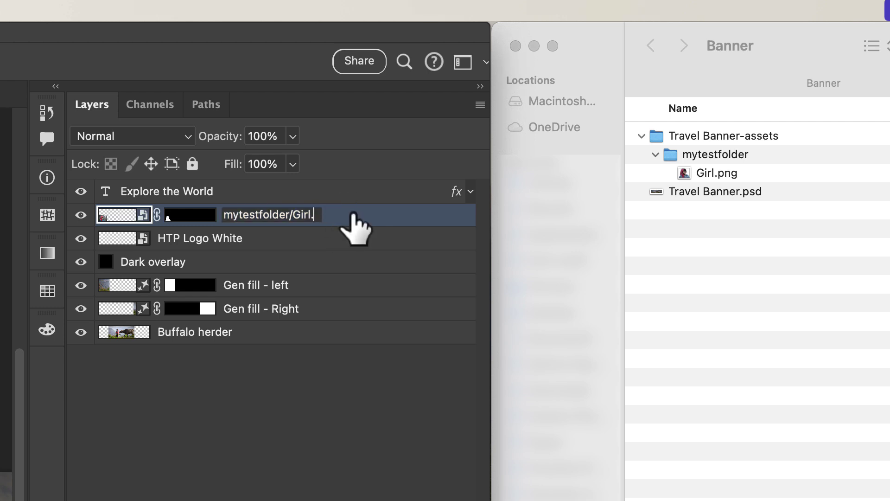
{"action": "key", "text": "BackSpace"}
{"action": "key", "text": "BackSpace"}
{"action": "key", "text": "BackSpace"}
{"action": "key", "text": "BackSpace"}
{"action": "key", "text": "BackSpace"}
{"action": "key", "text": "BackSpace"}
{"action": "key", "text": "BackSpace"}
{"action": "key", "text": "BackSpace"}
{"action": "key", "text": "BackSpace"}
{"action": "key", "text": "BackSpace"}
{"action": "key", "text": "BackSpace"}
{"action": "key", "text": "BackSpace"}
{"action": "key", "text": "BackSpace"}
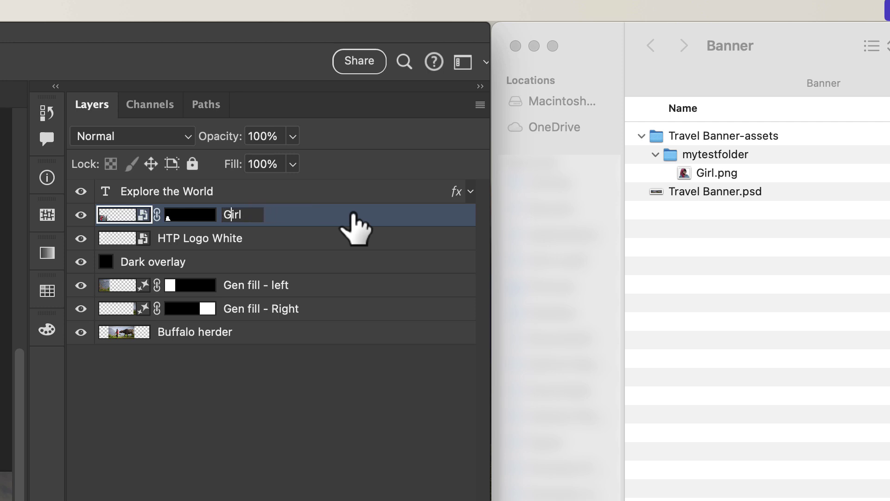
{"action": "type", "text": ".jpg"}
{"action": "key", "text": "Return"}
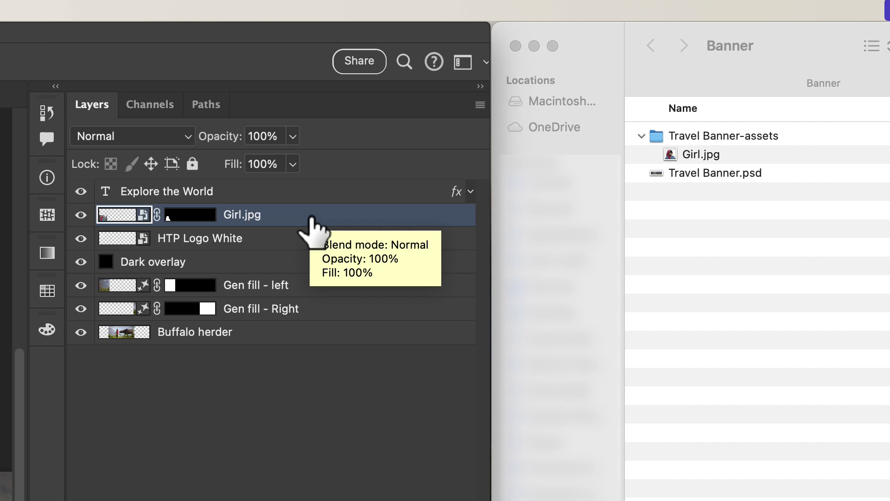
Step: Rename the girl layer to Girl.jpg5 to set the JPG quality, and check the exported file in Finder
{"action": "double_click", "coordinate": [261, 216]}
{"action": "left_click", "coordinate": [260, 213]}
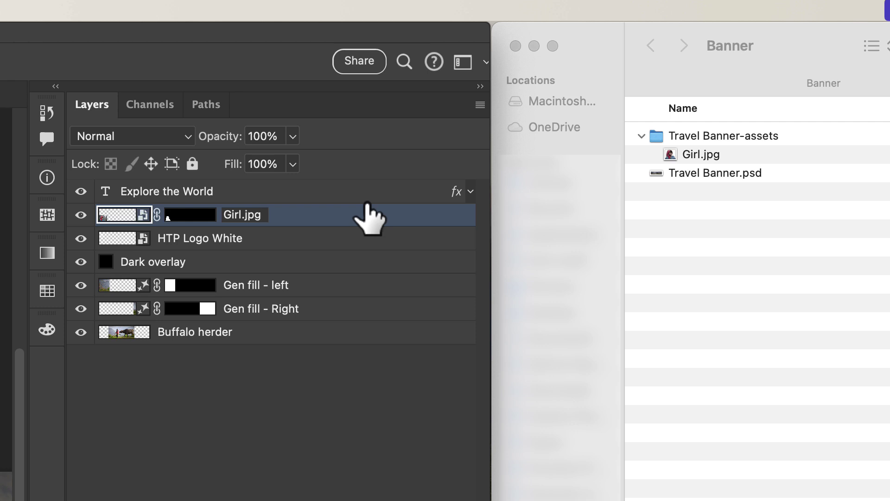
{"action": "type", "text": "5"}
{"action": "left_click", "coordinate": [367, 204]}
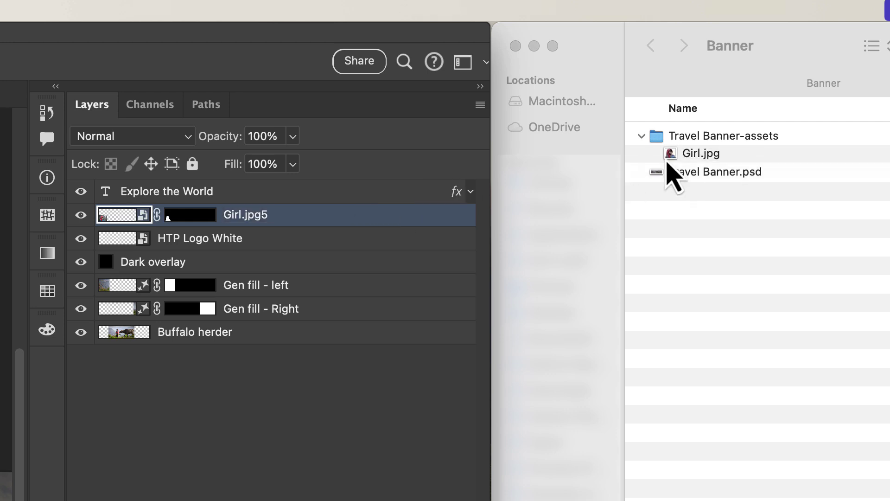
{"action": "left_click", "coordinate": [712, 160]}
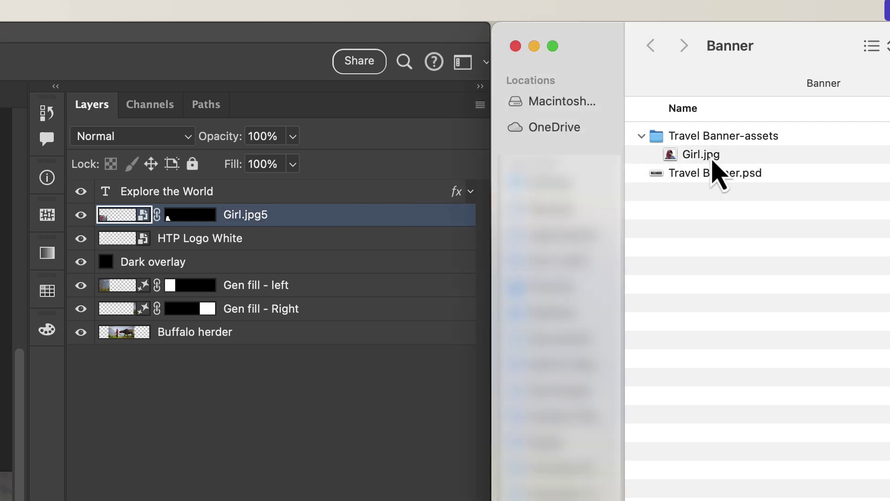
Step: Rename the girl layer to Girl.jpg50% to give the JPG quality as a percentage
{"action": "double_click", "coordinate": [264, 214]}
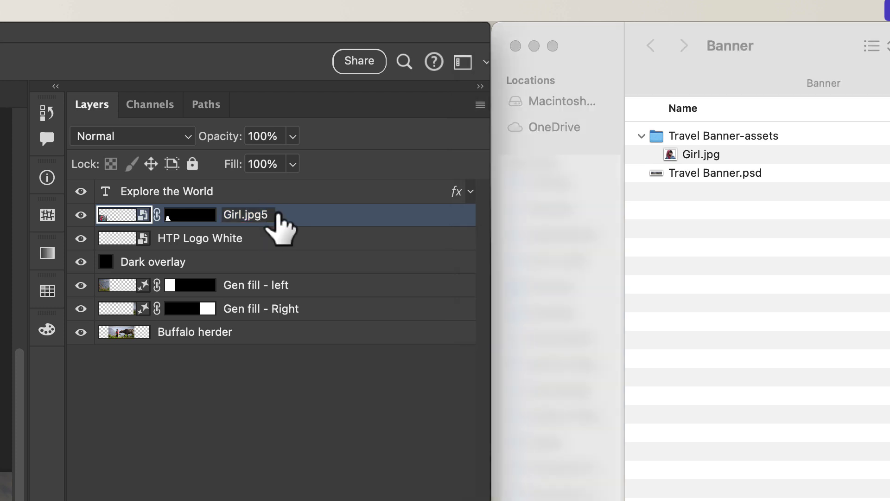
{"action": "type", "text": "0"}
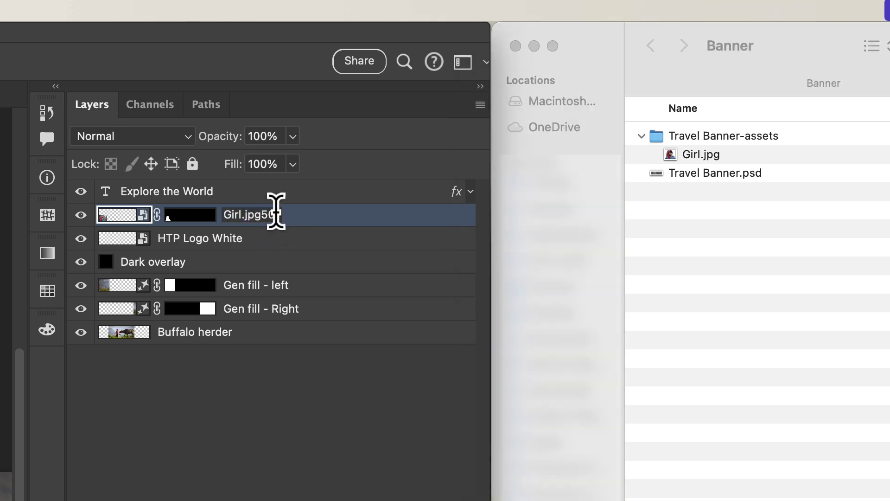
{"action": "type", "text": "%"}
{"action": "key", "text": "Return"}
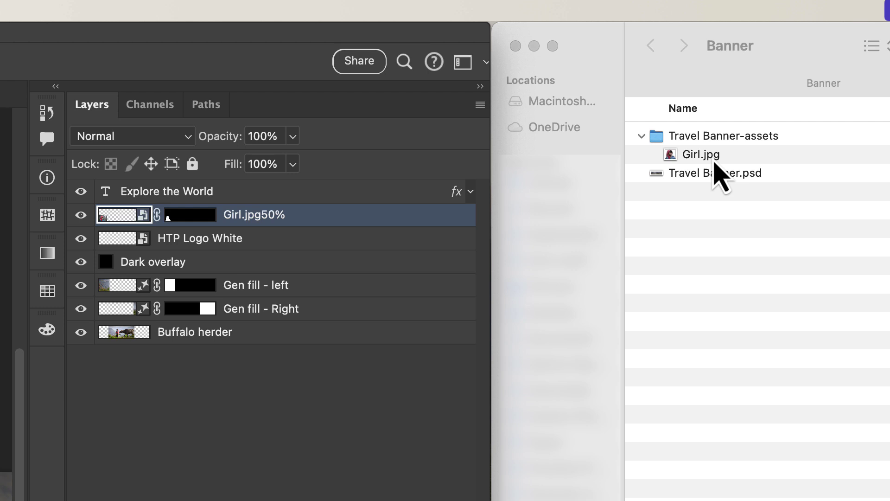
Step: Rename the girl layer to Girl.png24 to export it as a 24-bit PNG
{"action": "double_click", "coordinate": [278, 214]}
{"action": "left_click", "coordinate": [281, 214]}
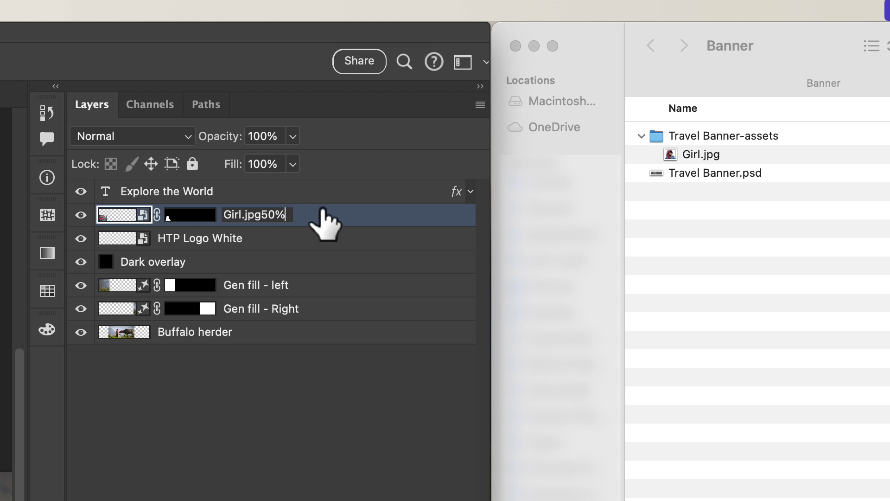
{"action": "key", "text": "BackSpace"}
{"action": "key", "text": "BackSpace"}
{"action": "key", "text": "BackSpace"}
{"action": "key", "text": "BackSpace"}
{"action": "key", "text": "BackSpace"}
{"action": "key", "text": "BackSpace"}
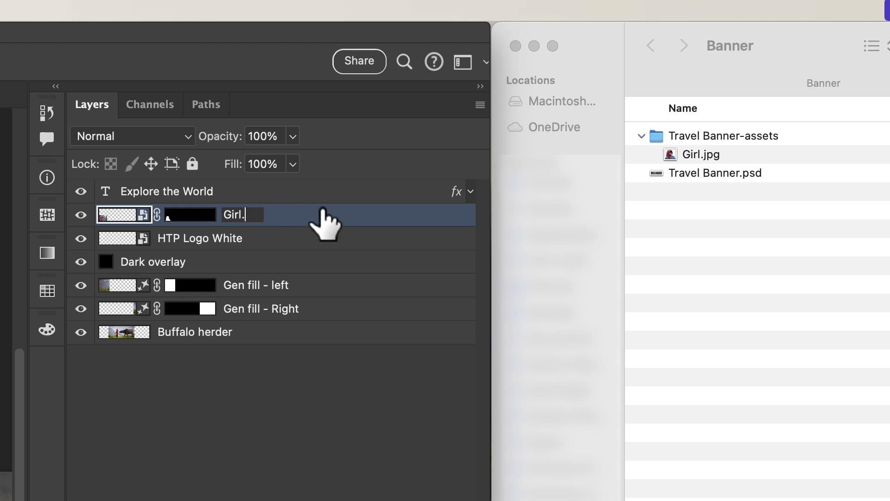
{"action": "type", "text": "png24"}
{"action": "key", "text": "Return"}
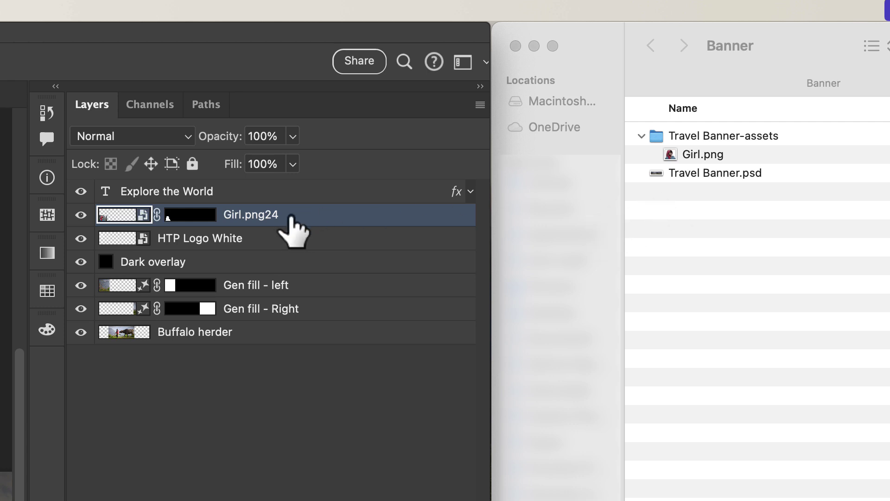
Step: Rename the girl layer to 200% Girl.png so it is exported at double size
{"action": "double_click", "coordinate": [274, 215]}
{"action": "left_click", "coordinate": [284, 214]}
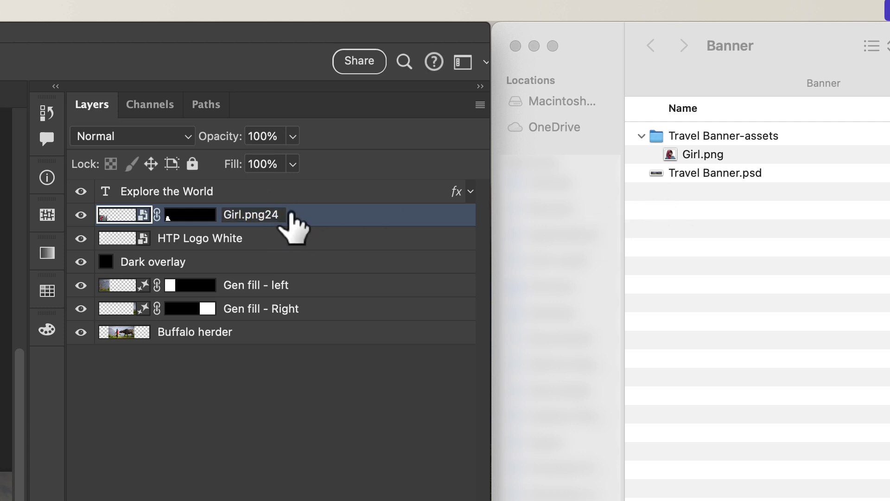
{"action": "key", "text": "BackSpace"}
{"action": "key", "text": "BackSpace"}
{"action": "key", "text": "Up"}
{"action": "type", "text": "200"}
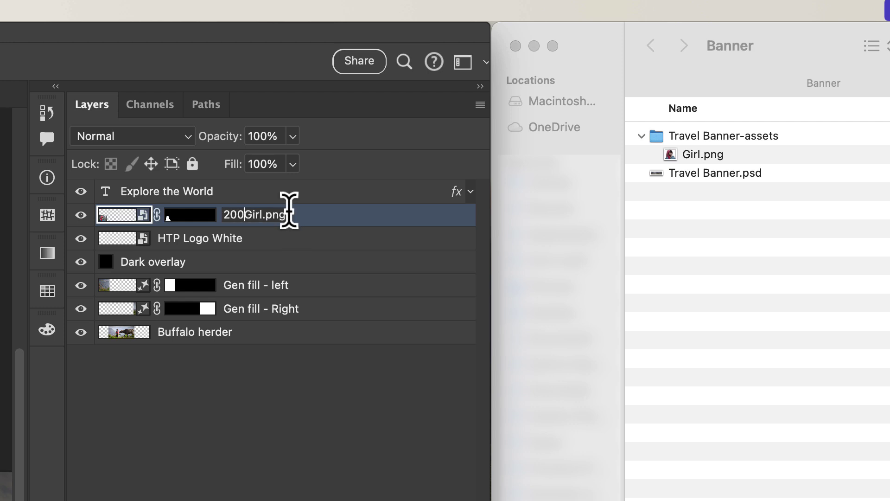
{"action": "type", "text": "%"}
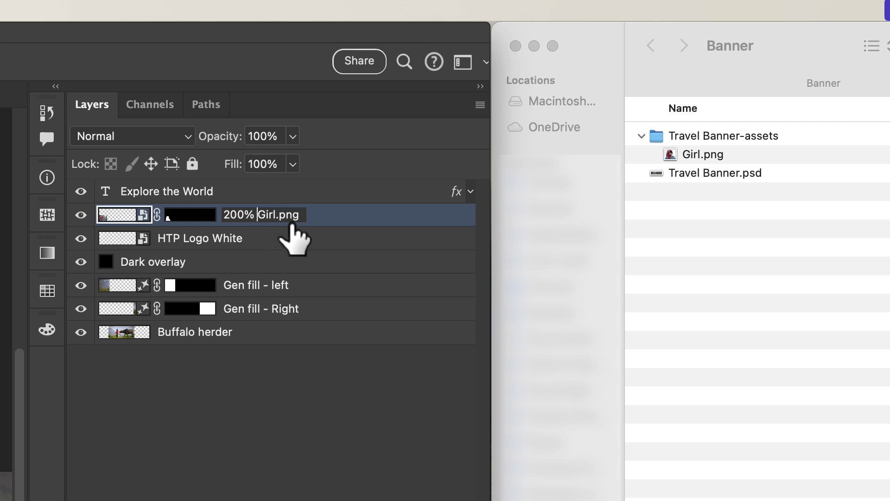
{"action": "key", "text": "Return"}
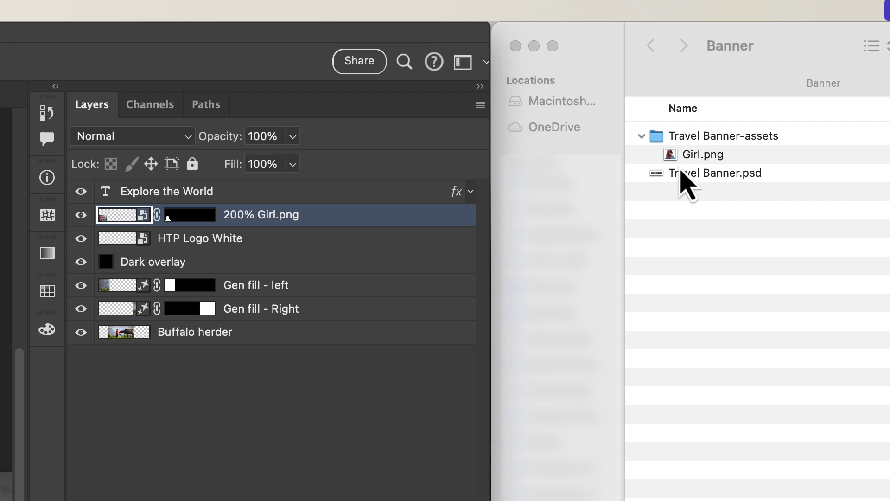
Step: Rename the girl layer to 200% Girl_200.png + 100% Girl_100.png to export two sizes at once
{"action": "double_click", "coordinate": [278, 214]}
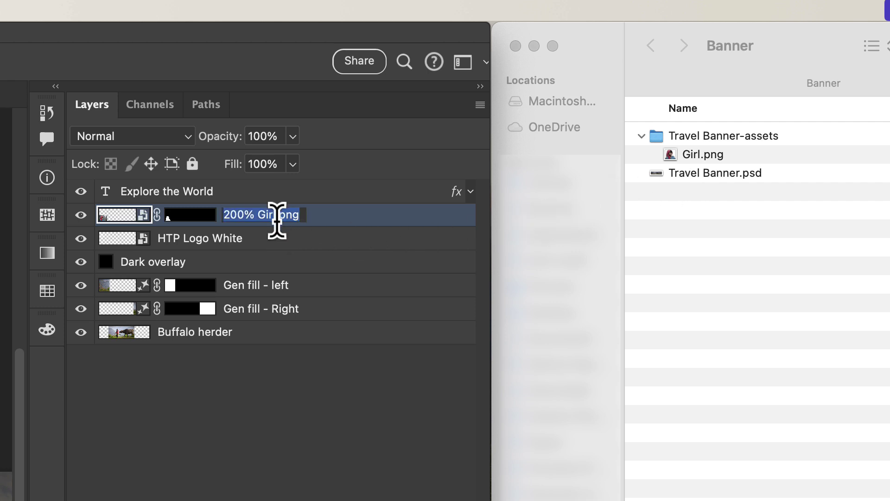
{"action": "type", "text": "_"}
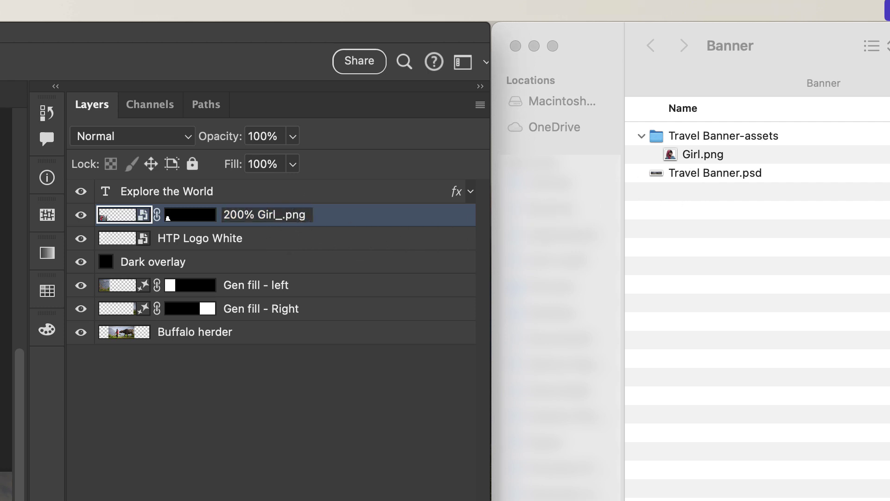
{"action": "type", "text": "200"}
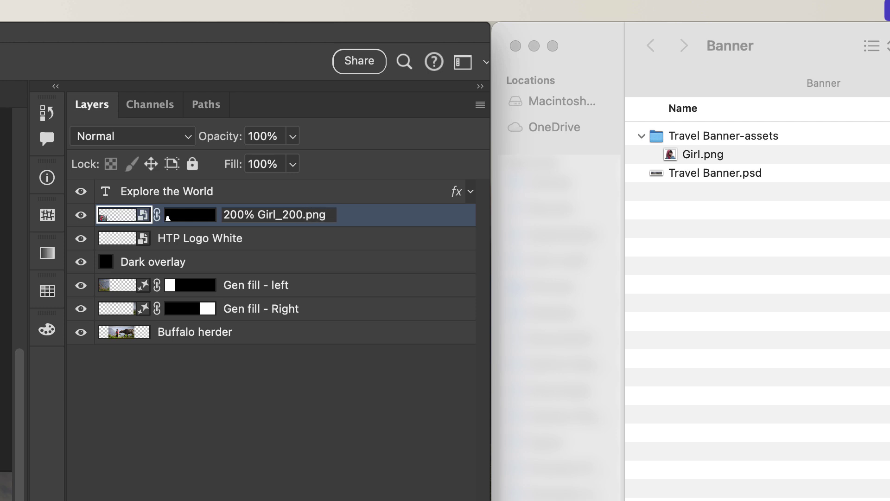
{"action": "type", "text": "+ 100%"}
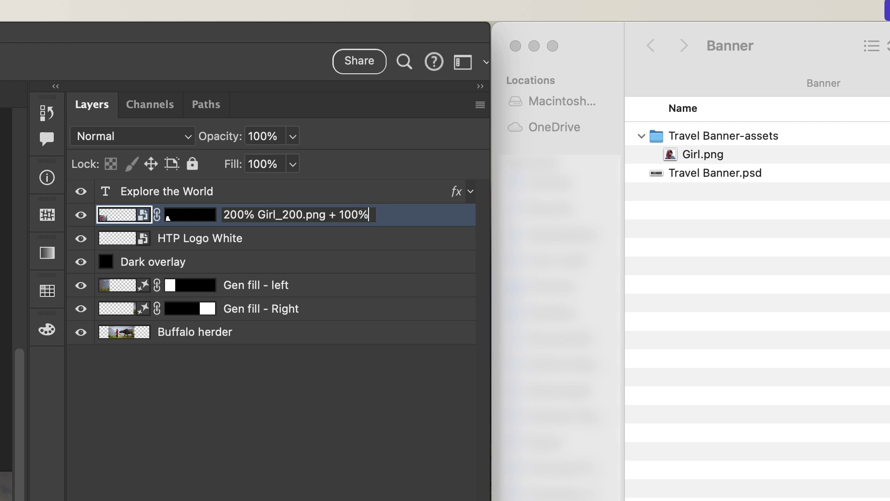
{"action": "type", "text": " Girl_100.p"}
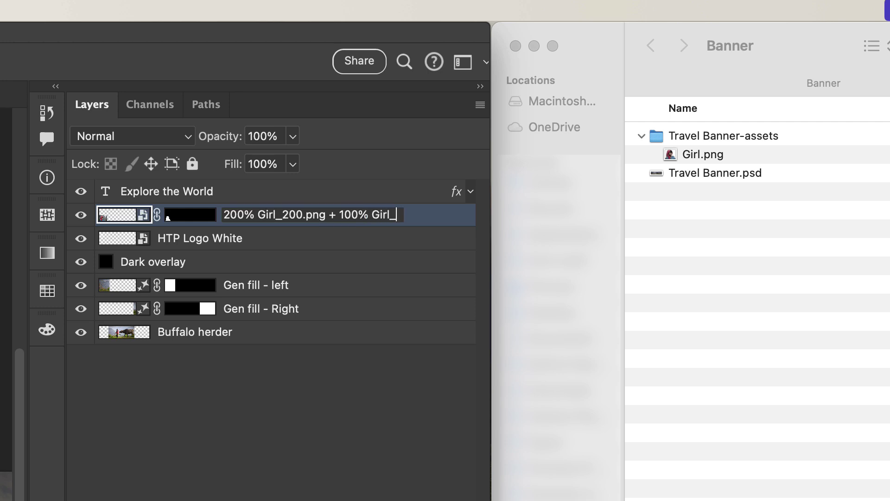
{"action": "type", "text": "ng"}
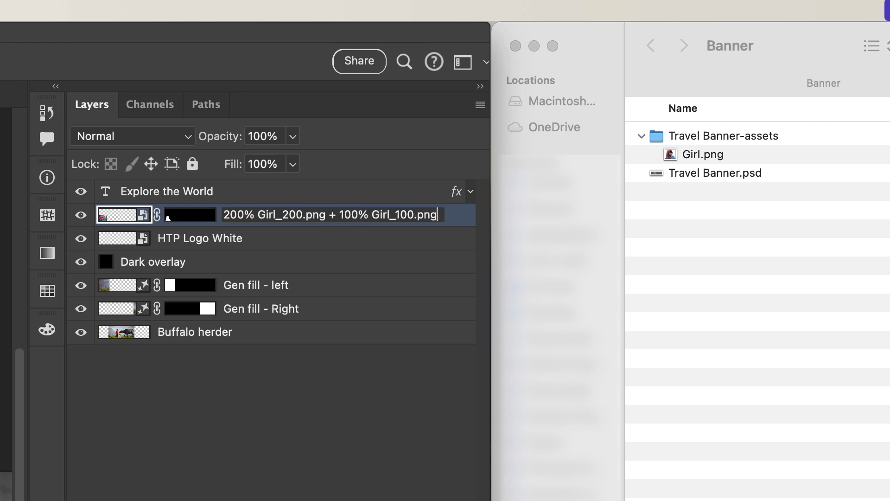
{"action": "key", "text": "Return"}
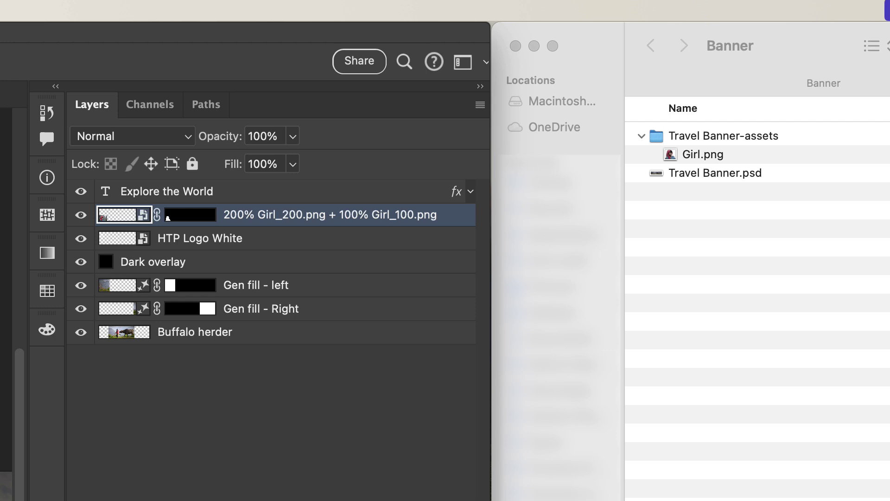
Step: Open the exported Girl_100.png and Girl_200.png in Photoshop, compare their sizes, and return to the Travel Banner document
{"action": "left_click", "coordinate": [755, 177]}
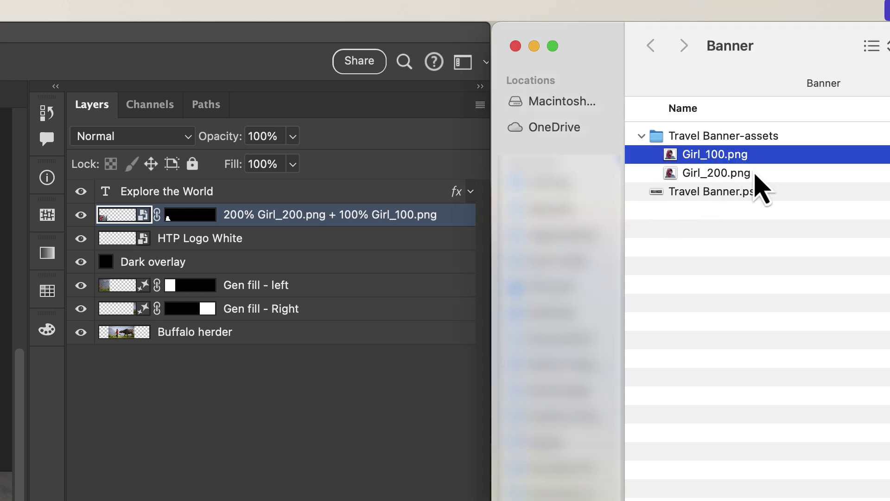
{"action": "left_click", "coordinate": [756, 174], "text": "shift"}
{"action": "left_click_drag", "start_coordinate": [757, 176], "coordinate": [0, 104]}
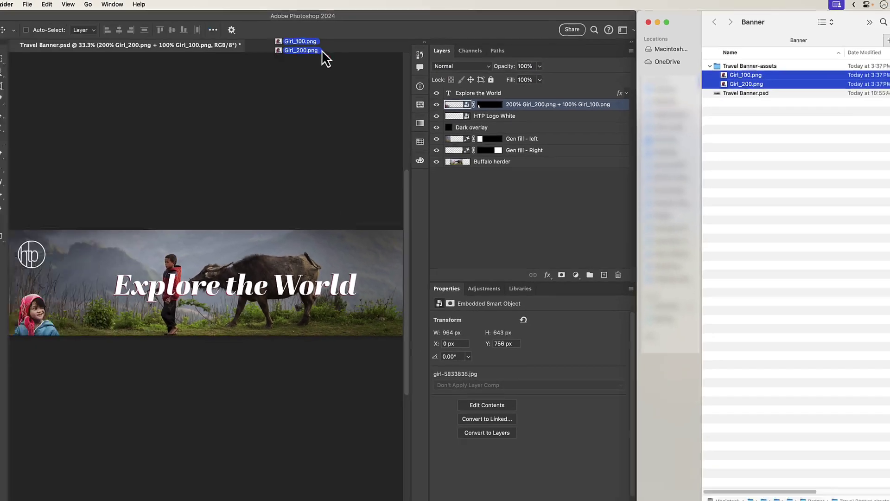
{"action": "left_click_drag", "start_coordinate": [321, 50], "coordinate": [321, 55]}
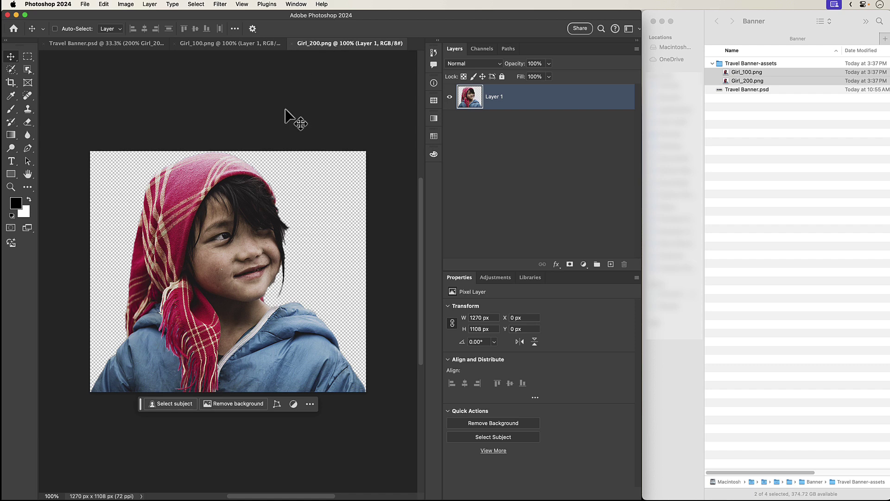
{"action": "left_click", "coordinate": [248, 44]}
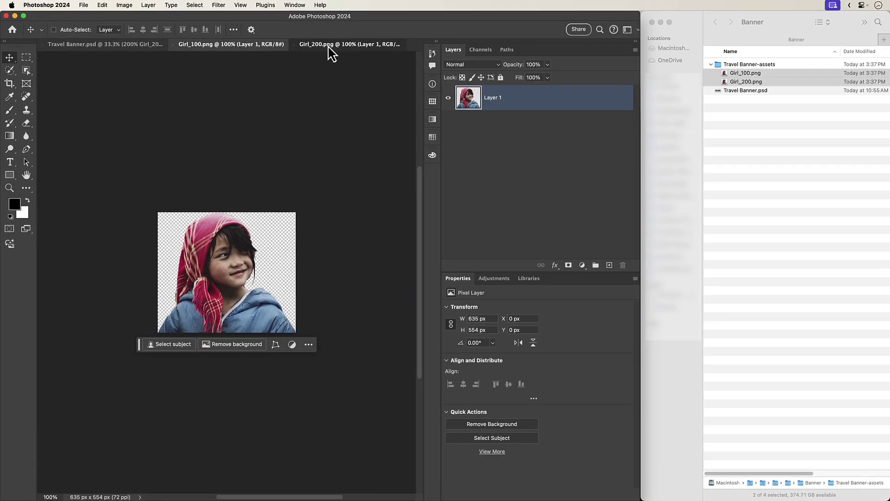
{"action": "left_click", "coordinate": [328, 34]}
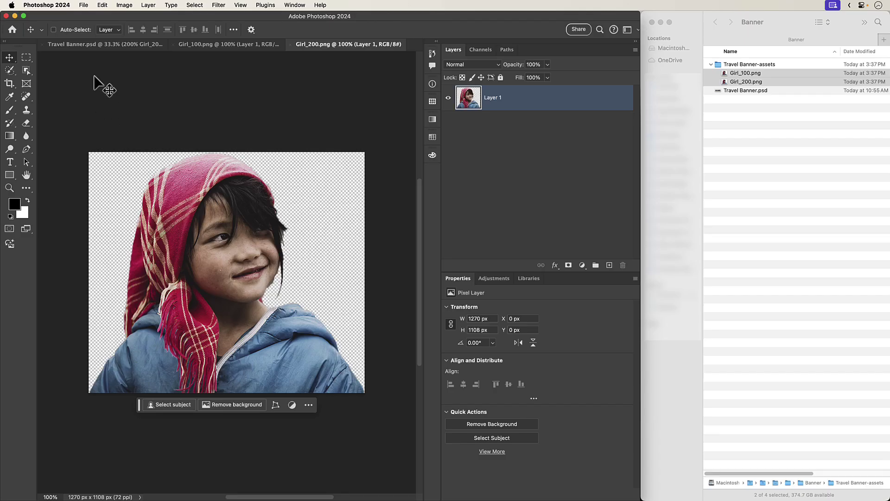
{"action": "left_click", "coordinate": [95, 45]}
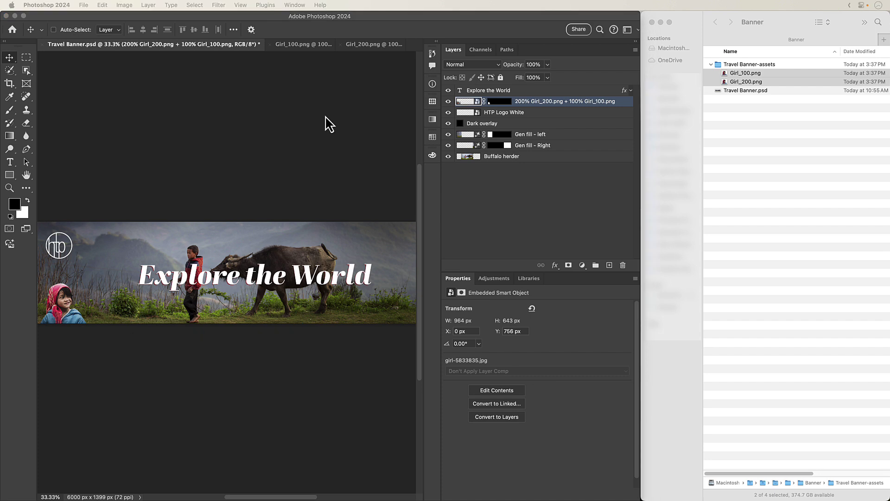
Step: Rename the girl layer to plain Girl, removing the export tags
{"action": "double_click", "coordinate": [527, 102]}
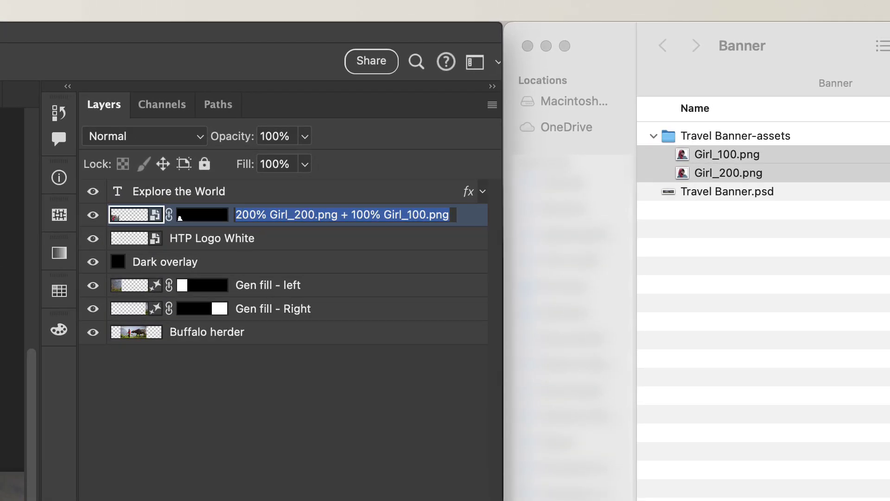
{"action": "type", "text": "Girl"}
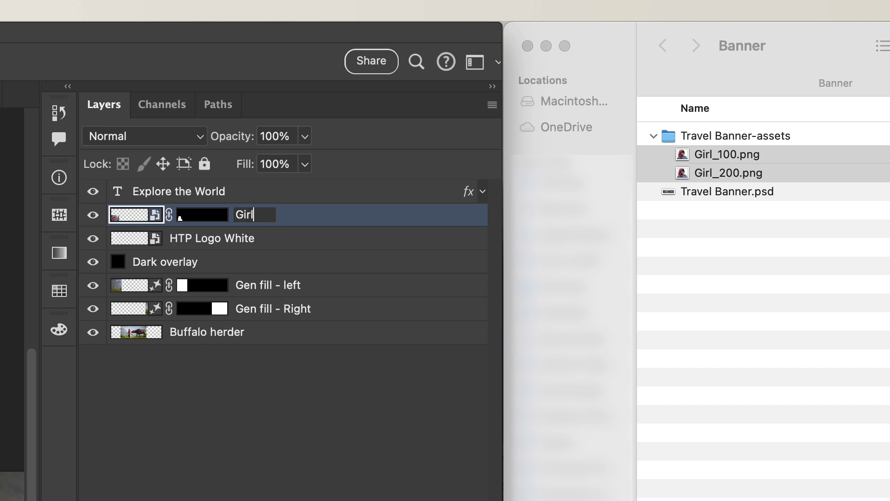
{"action": "key", "text": "Return"}
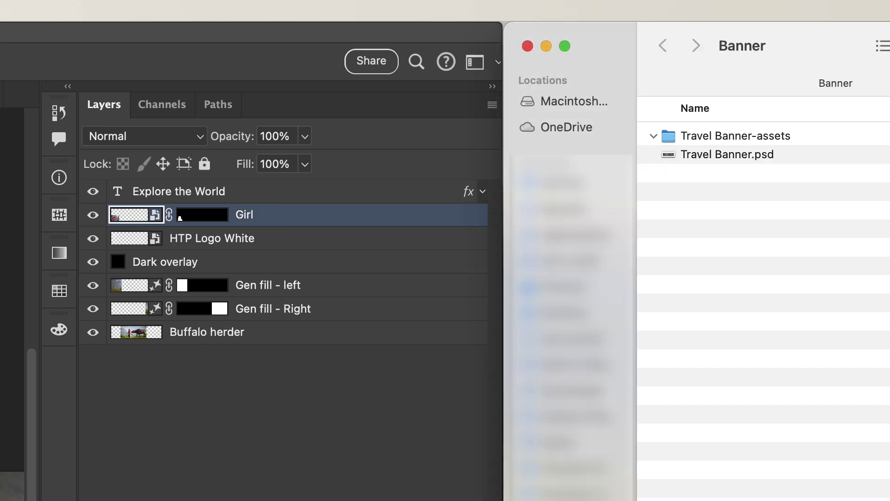
Step: Rename the girl layer to 600px x 400px Girl.png to export it at fixed pixel dimensions
{"action": "double_click", "coordinate": [244, 214]}
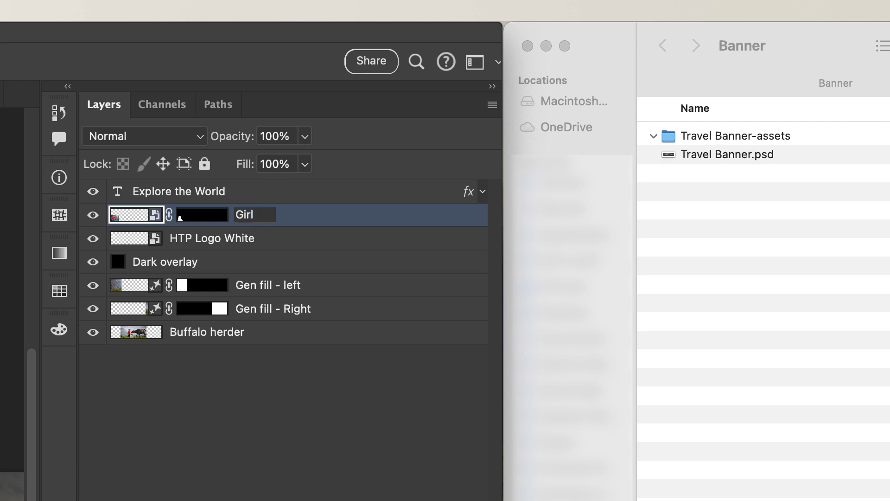
{"action": "type", "text": "600px x"}
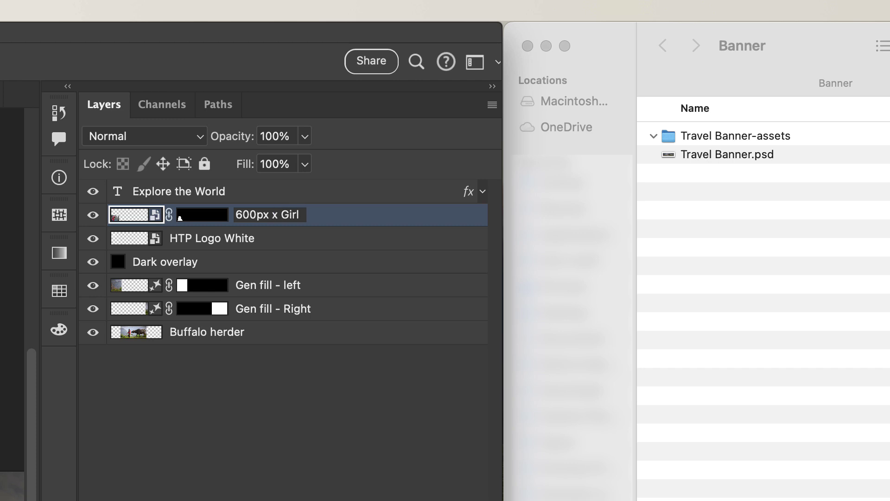
{"action": "type", "text": " 400px"}
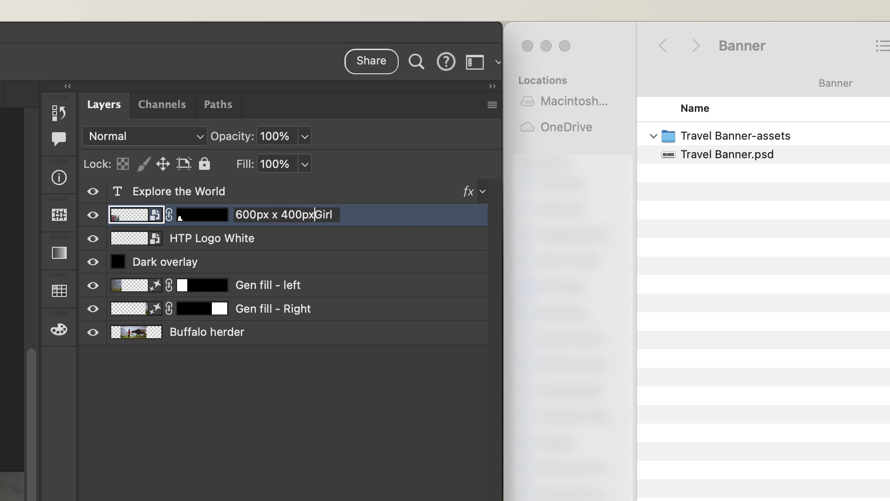
{"action": "type", "text": " Girl.png"}
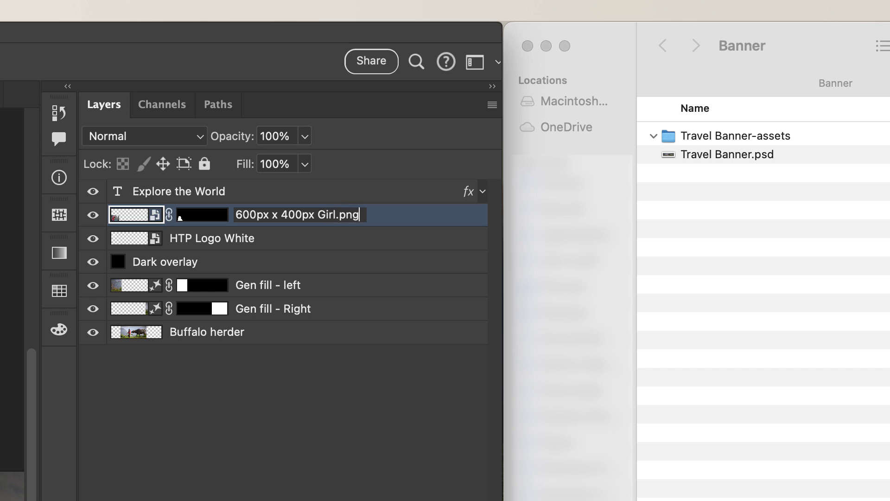
{"action": "key", "text": "Return"}
Step: Preview the exported Girl.png in Finder to check its proportions at 600 by 400 px
{"action": "left_click_drag", "start_coordinate": [259, 217], "coordinate": [742, 179]}
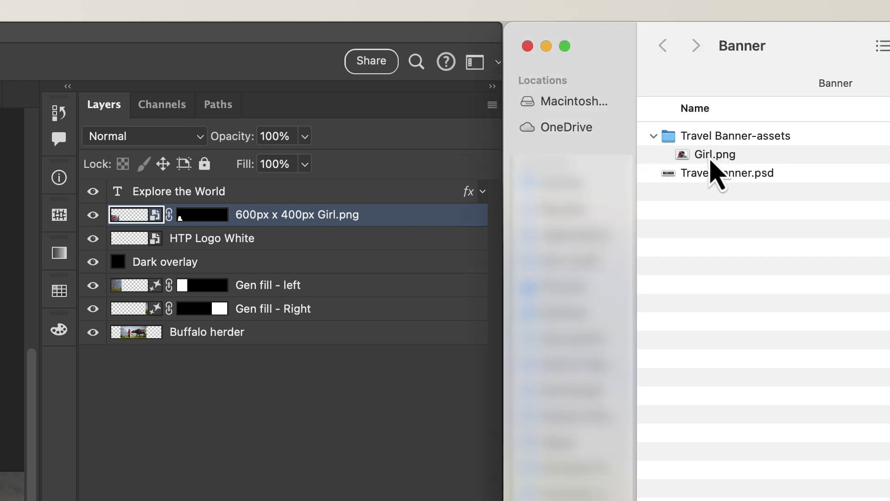
{"action": "left_click", "coordinate": [705, 159]}
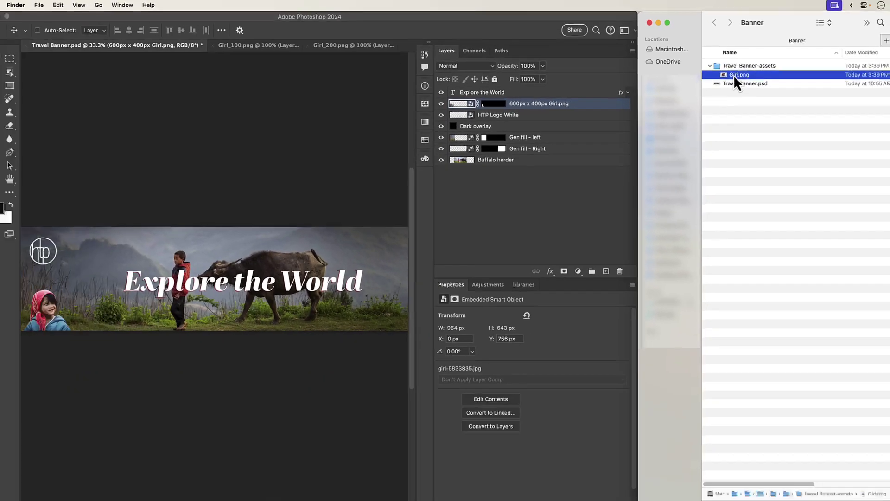
{"action": "key", "text": "space"}
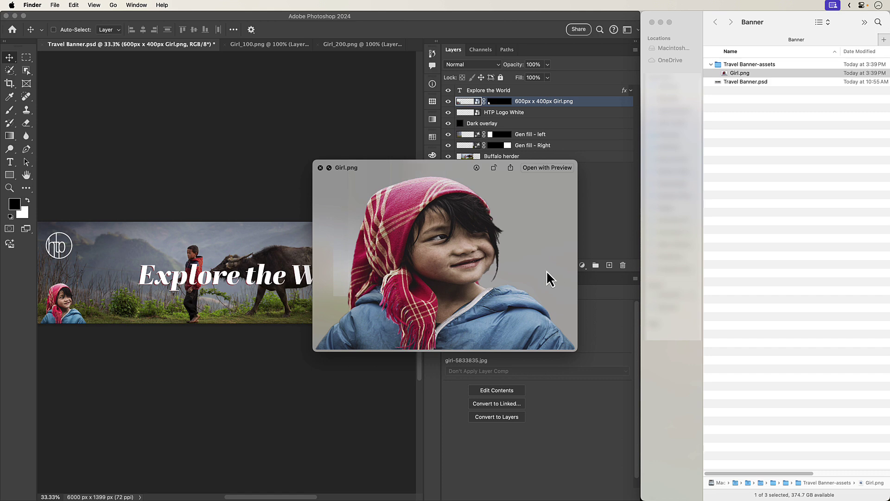
Step: Replace the 400px height in the girl layer's name with a question mark, making it 600px x ? Girl.png
{"action": "left_click", "coordinate": [537, 104]}
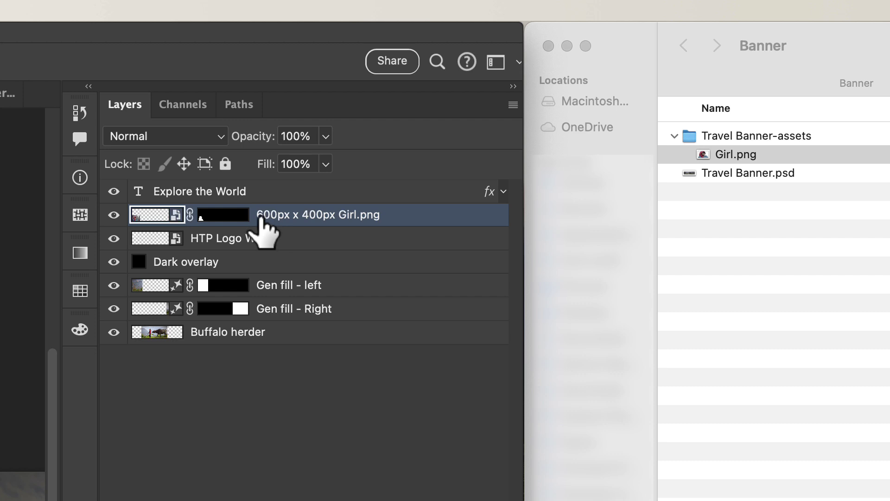
{"action": "double_click", "coordinate": [308, 215]}
{"action": "left_click", "coordinate": [304, 215]}
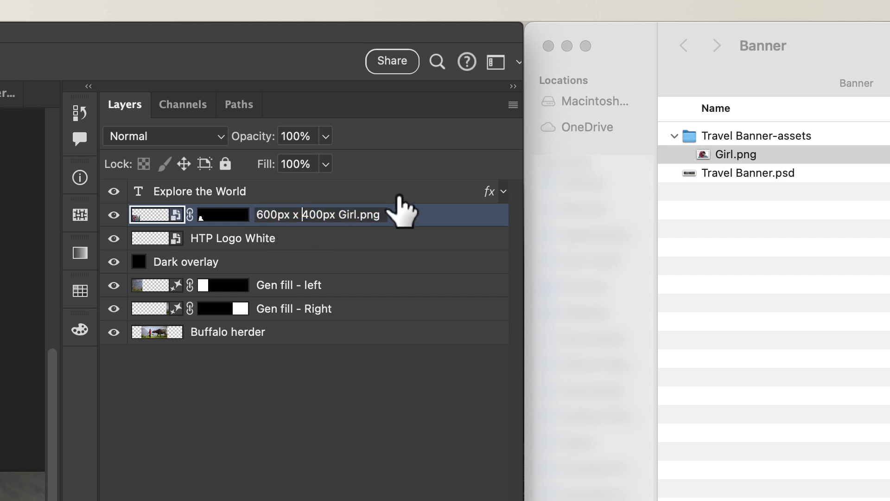
{"action": "key", "text": "shift+Right"}
{"action": "key", "text": "shift+Right"}
{"action": "key", "text": "shift+Right"}
{"action": "key", "text": "shift+Right"}
{"action": "key", "text": "shift+Right"}
{"action": "type", "text": "?"}
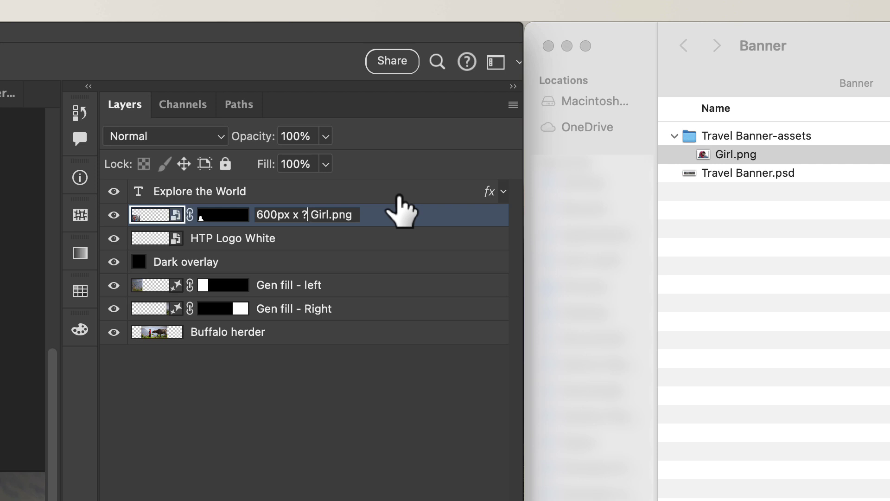
{"action": "key", "text": "Return"}
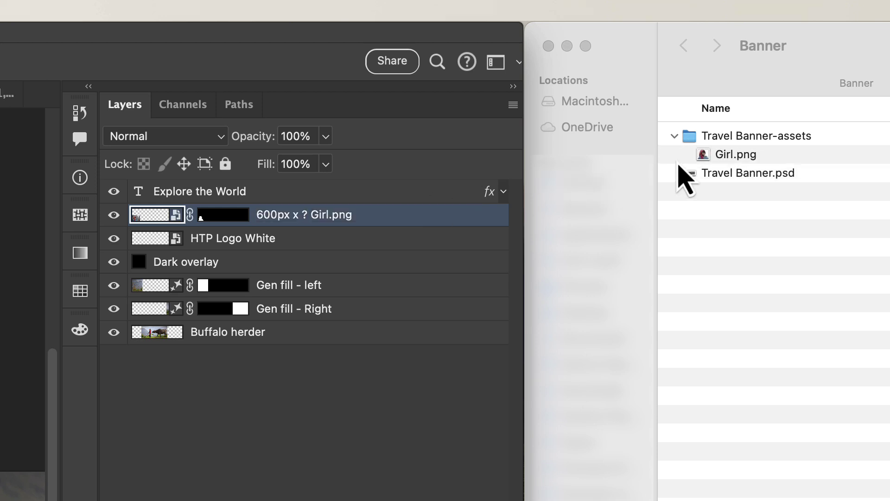
Step: Preview the re-exported Girl.png in Finder to check its proportions with only the width fixed
{"action": "left_click", "coordinate": [710, 158]}
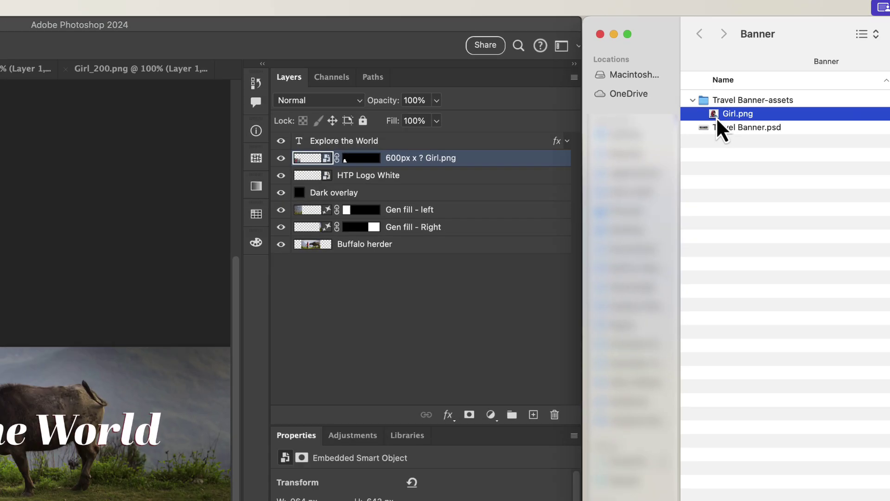
{"action": "key", "text": "space"}
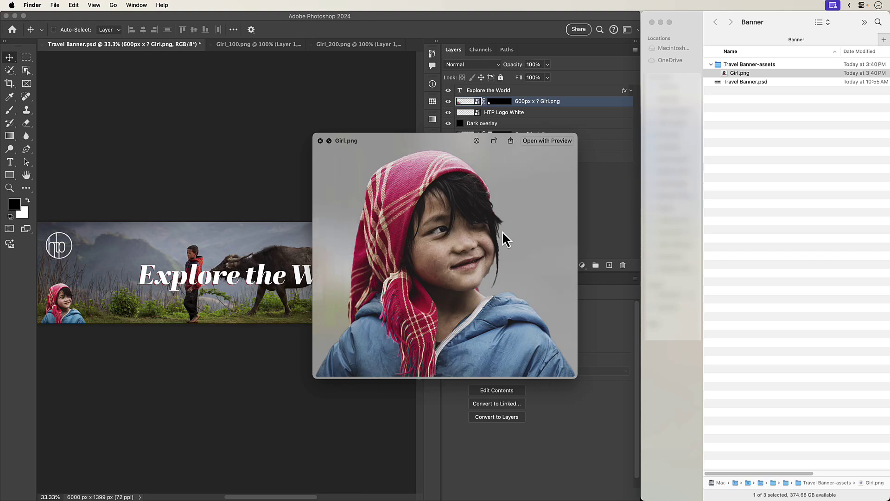
{"action": "key", "text": "space"}
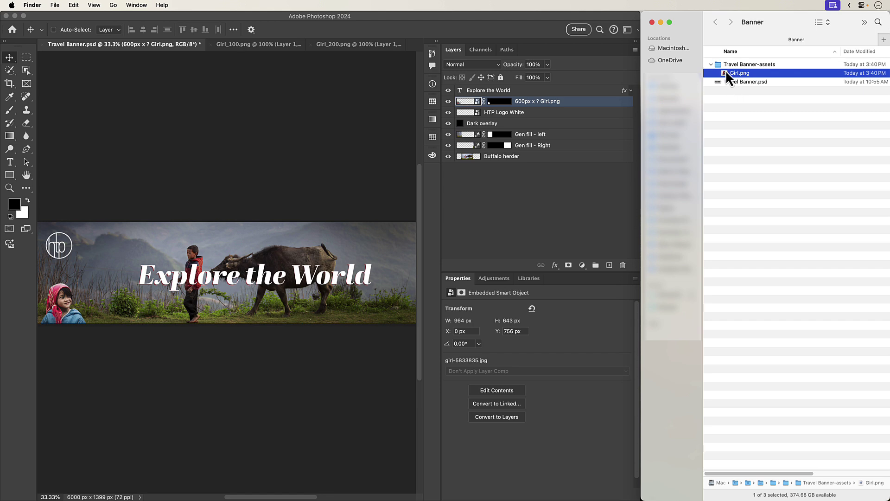
{"action": "left_click_drag", "start_coordinate": [720, 72], "coordinate": [246, 258]}
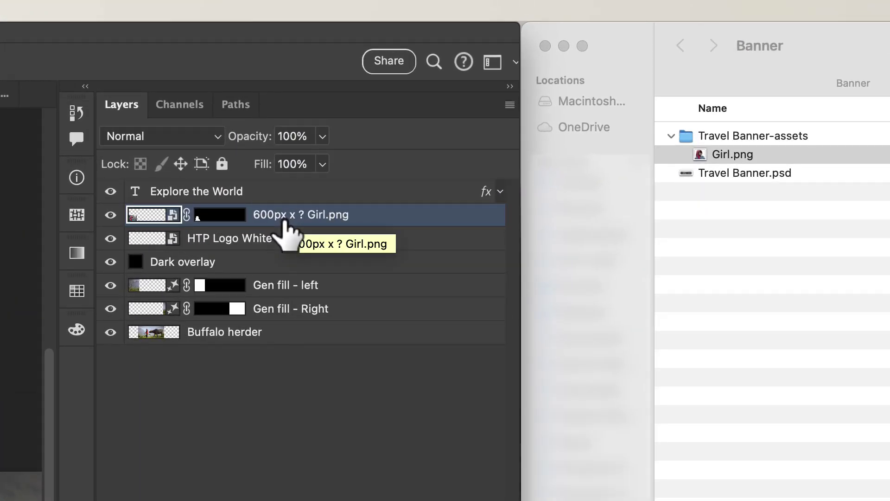
Step: Rename the girl layer to 600 x ? Girl_1.png, dropping the px unit and adding the _1 suffix
{"action": "double_click", "coordinate": [301, 214]}
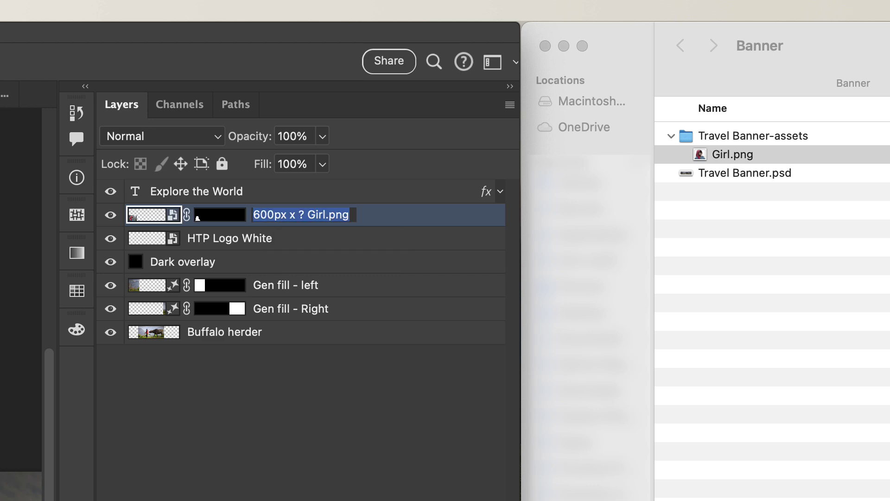
{"action": "left_click", "coordinate": [287, 214]}
{"action": "key", "text": "BackSpace"}
{"action": "key", "text": "BackSpace"}
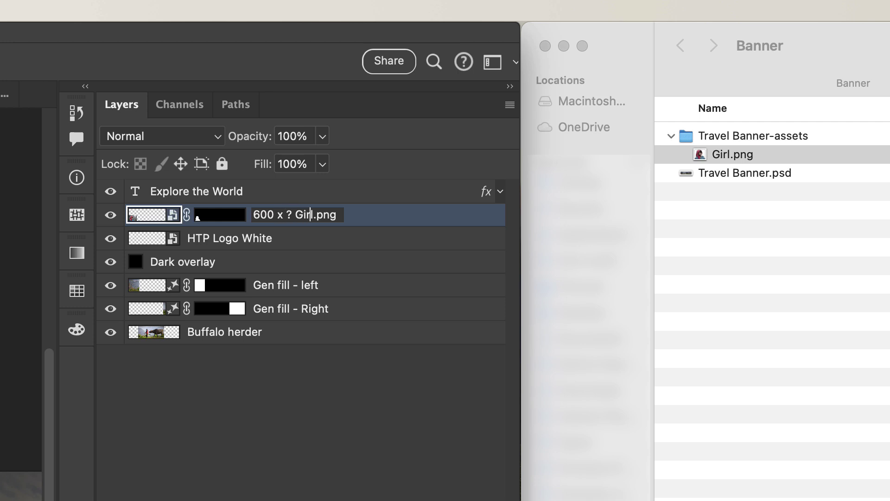
{"action": "key", "text": "Right"}
{"action": "type", "text": "_"}
{"action": "type", "text": "1"}
{"action": "key", "text": "Return"}
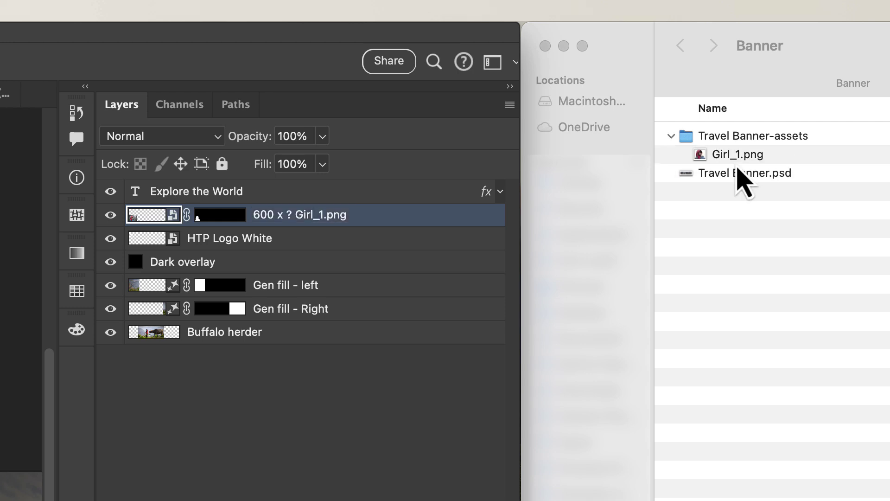
Step: Replace the 600 width in the girl layer's name with 10in, making it 10in x ? Girl_1.png
{"action": "double_click", "coordinate": [275, 218]}
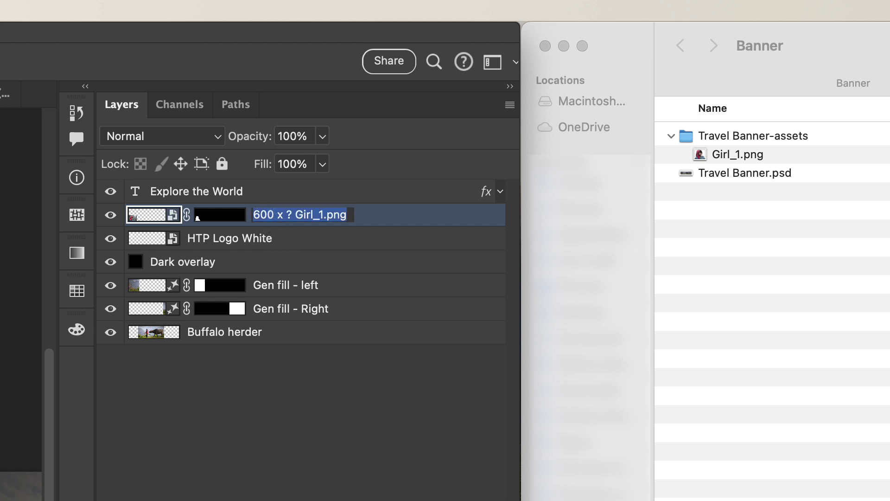
{"action": "left_click", "coordinate": [274, 216]}
{"action": "key", "text": "BackSpace"}
{"action": "key", "text": "BackSpace"}
{"action": "key", "text": "BackSpace"}
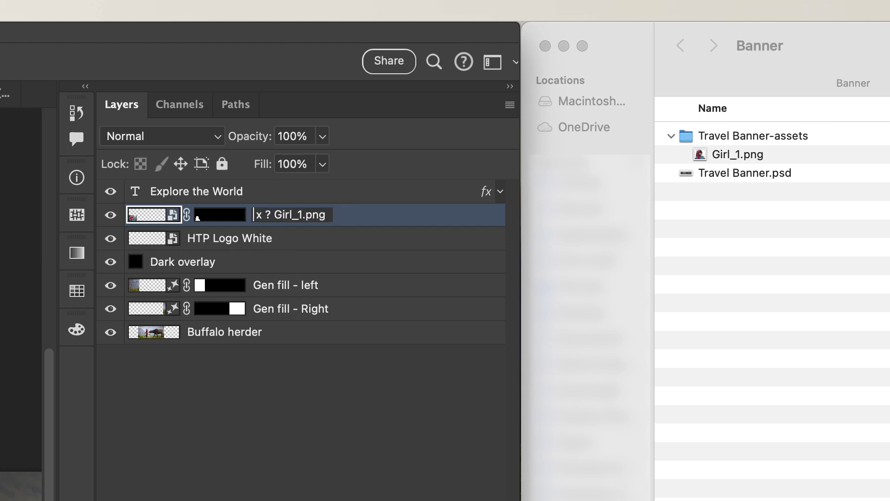
{"action": "type", "text": "10 "}
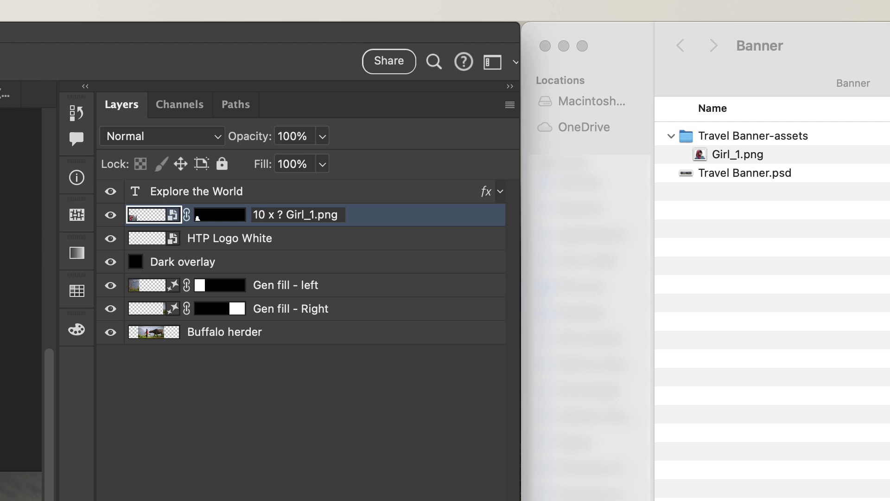
{"action": "type", "text": "in"}
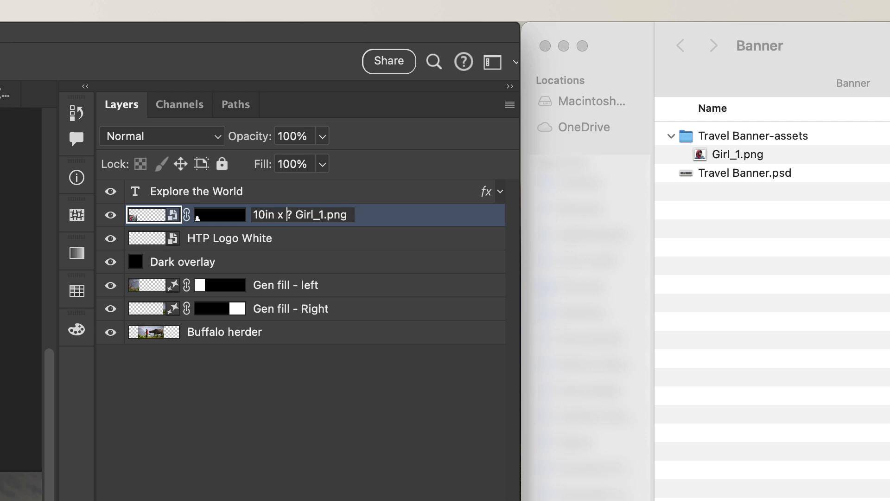
{"action": "key", "text": "shift+Left"}
{"action": "key", "text": "Return"}
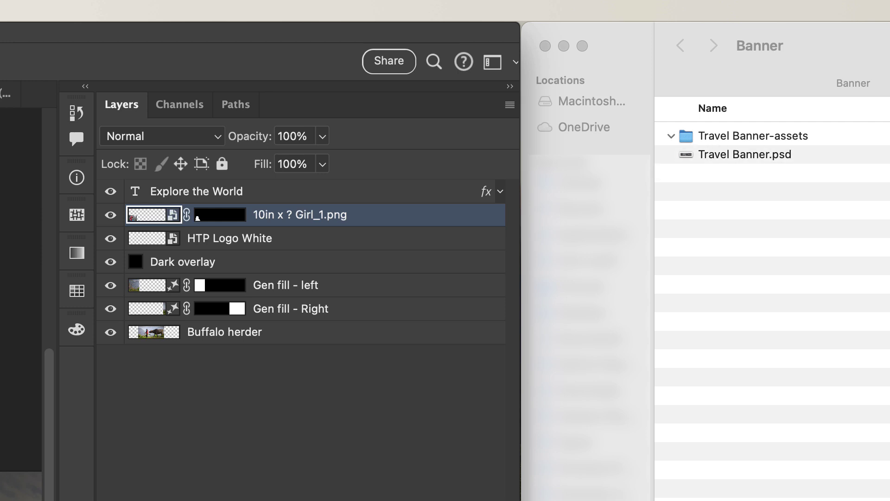
Step: Open the exported Girl_1.png from Finder in Photoshop and switch the rulers to inches to check its width
{"action": "left_click", "coordinate": [720, 155]}
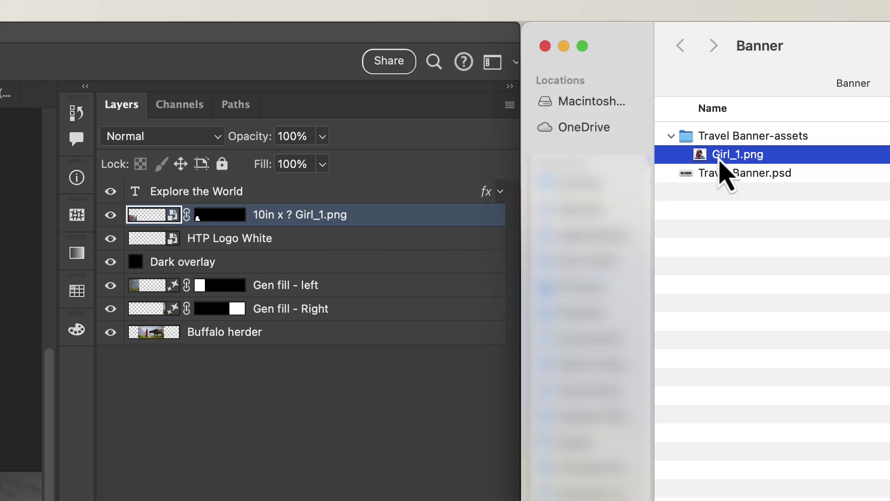
{"action": "left_click_drag", "start_coordinate": [719, 160], "coordinate": [183, 149]}
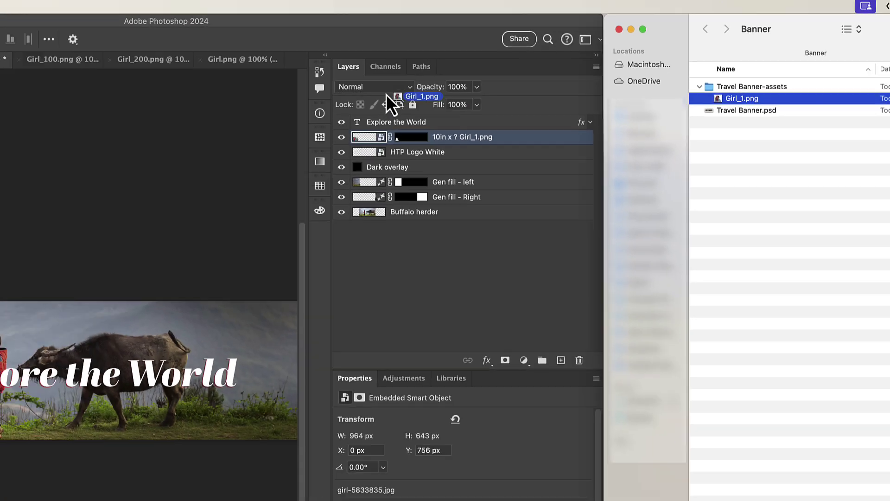
{"action": "left_click_drag", "start_coordinate": [386, 94], "coordinate": [293, 70]}
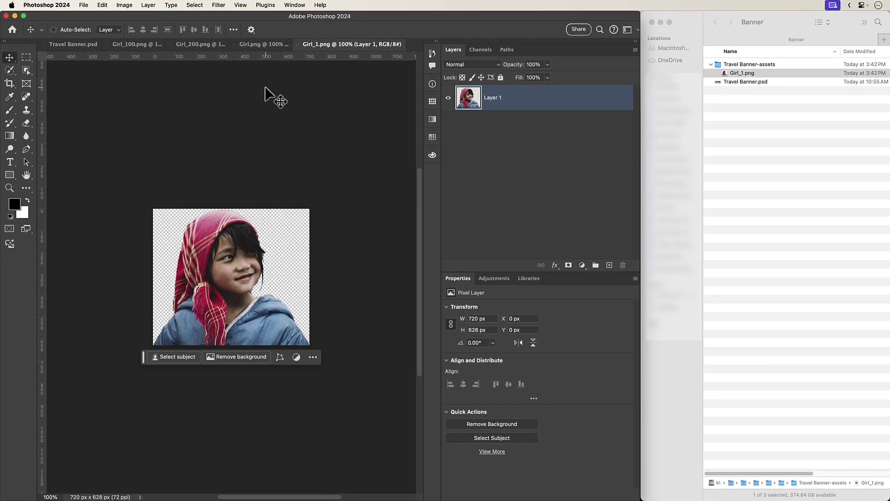
{"action": "right_click", "coordinate": [271, 58]}
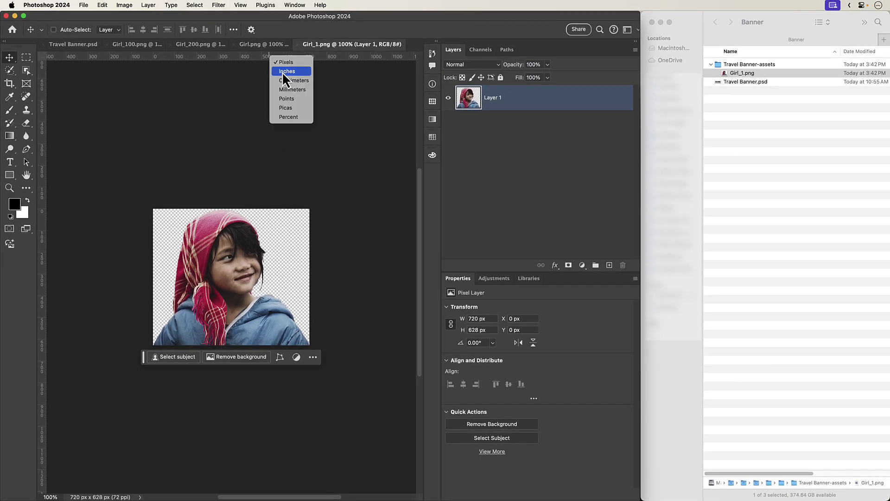
{"action": "left_click", "coordinate": [282, 71]}
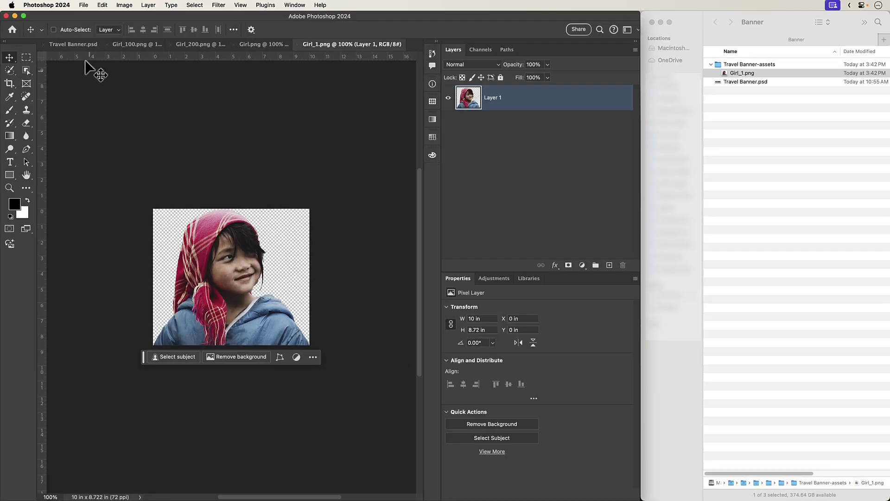
Step: Rename the girl layer in Travel Banner.psd to 10cm x 50mm Girl_1.png and preview the exported image
{"action": "left_click", "coordinate": [80, 46]}
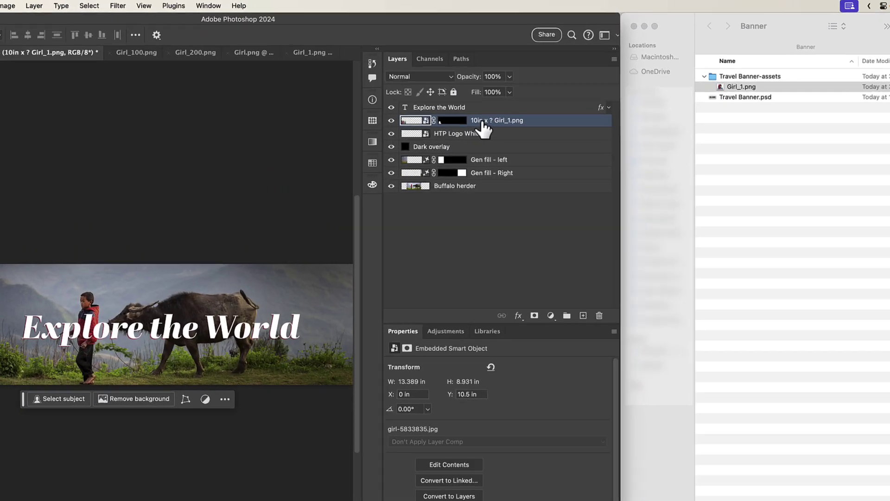
{"action": "double_click", "coordinate": [482, 121]}
{"action": "left_click", "coordinate": [482, 121]}
{"action": "key", "text": "BackSpace"}
{"action": "key", "text": "BackSpace"}
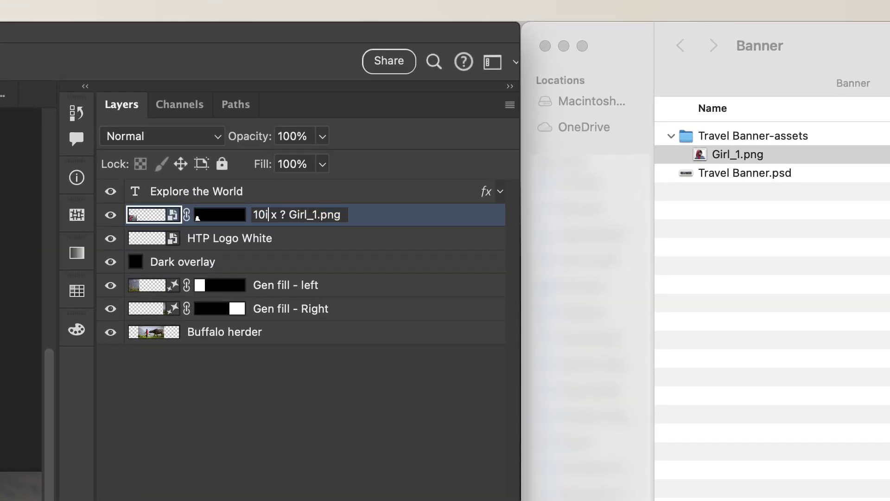
{"action": "type", "text": "mm"}
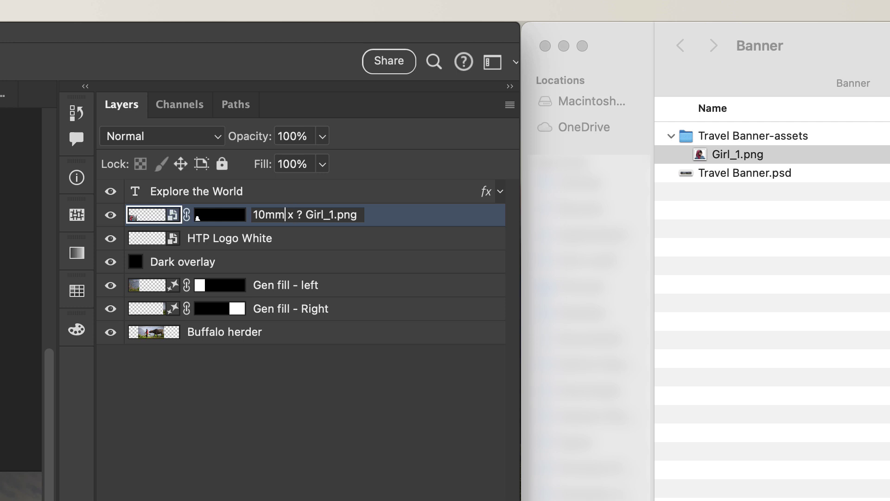
{"action": "key", "text": "BackSpace"}
{"action": "type", "text": "cm x "}
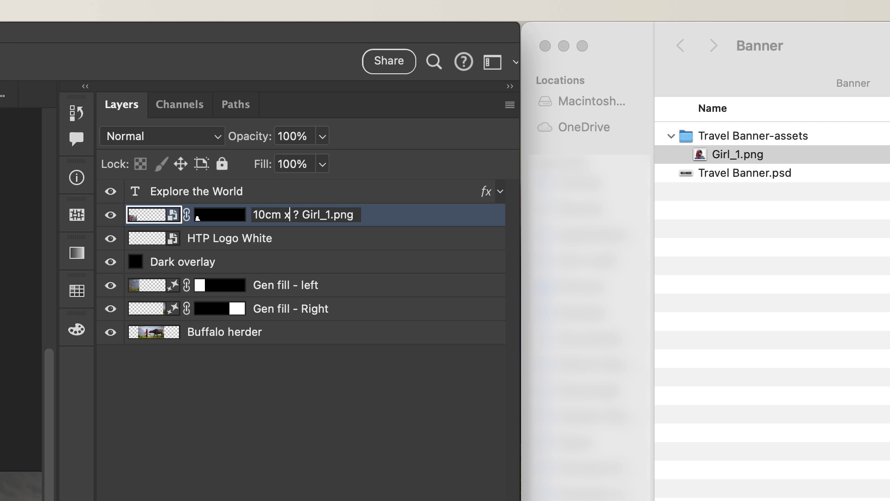
{"action": "type", "text": "50mm"}
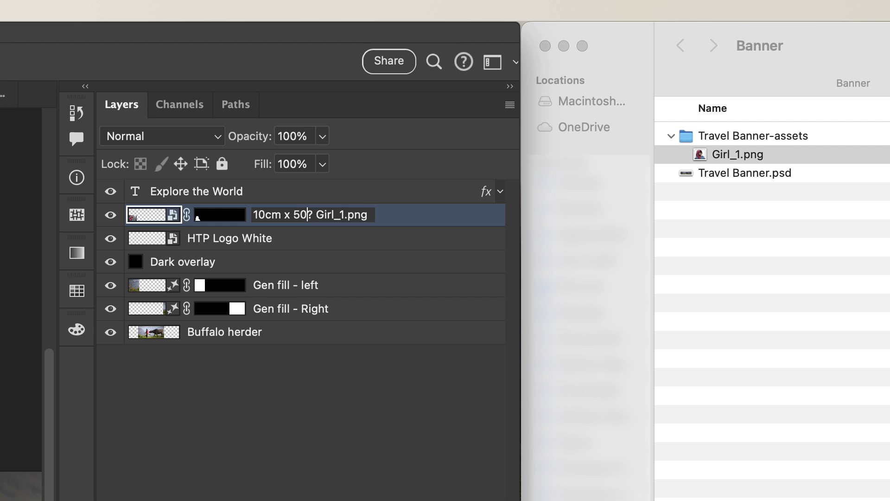
{"action": "key", "text": "Delete"}
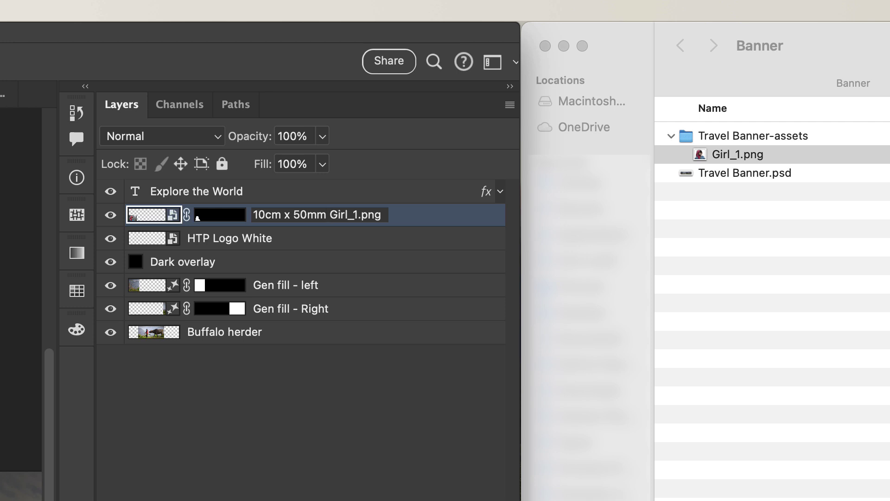
{"action": "key", "text": "Return"}
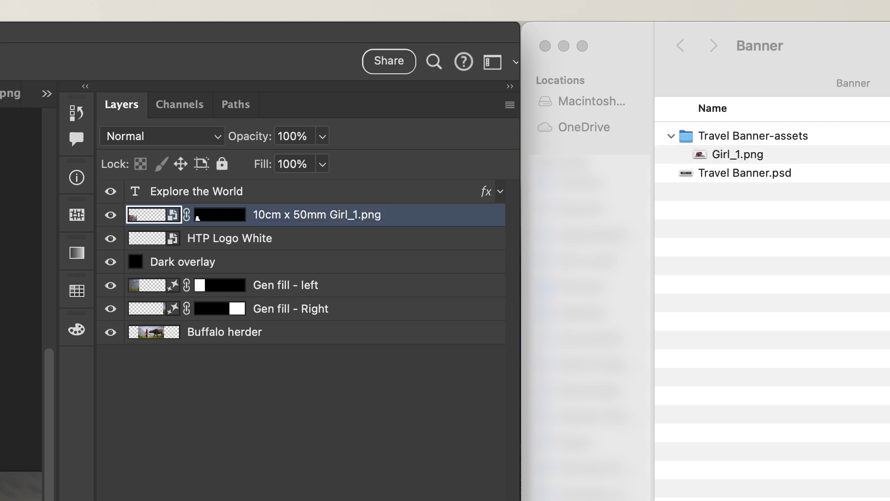
{"action": "double_click", "coordinate": [714, 157]}
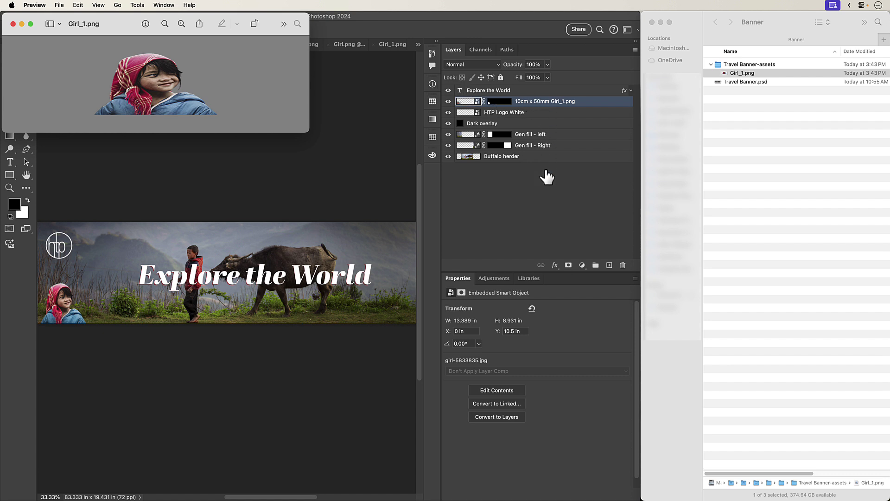
{"action": "left_click", "coordinate": [549, 185]}
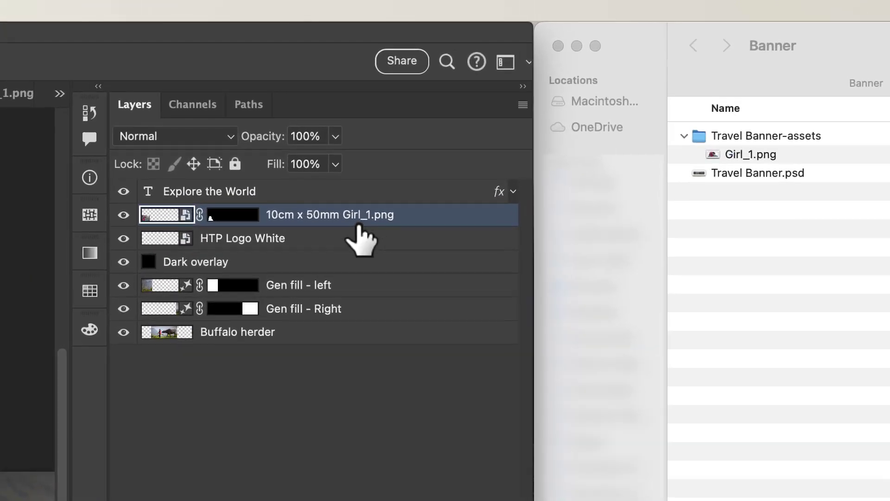
Step: Rename the girl layer to just Girl so it is no longer exported as an asset
{"action": "double_click", "coordinate": [393, 215]}
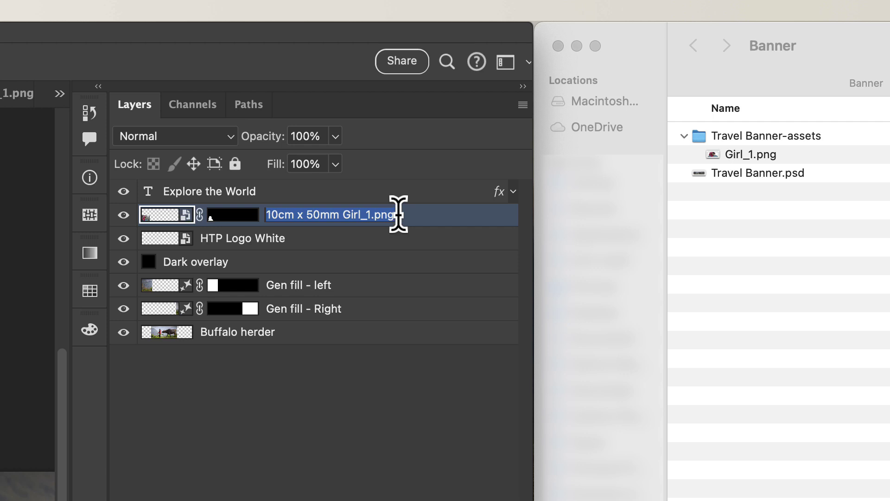
{"action": "type", "text": "Girl"}
{"action": "key", "text": "Return"}
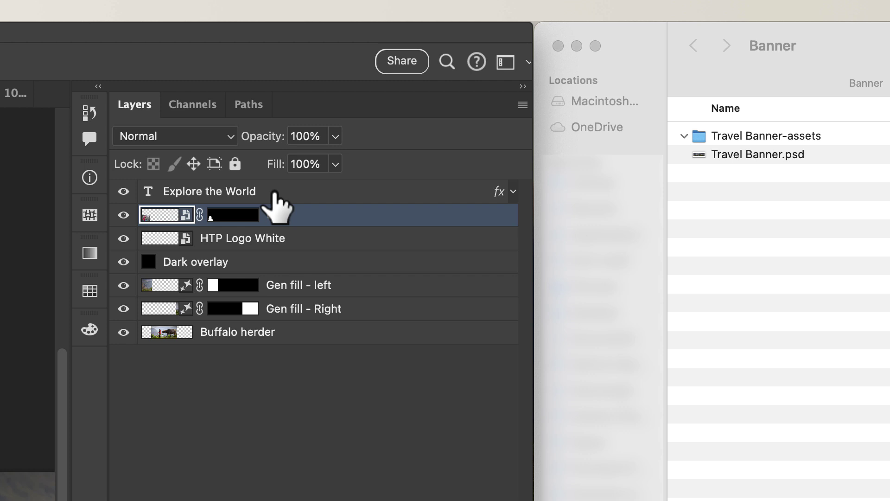
Step: Group all layers from Explore the World to Buffalo herder and name the group Travel banner.gif
{"action": "left_click", "coordinate": [269, 191]}
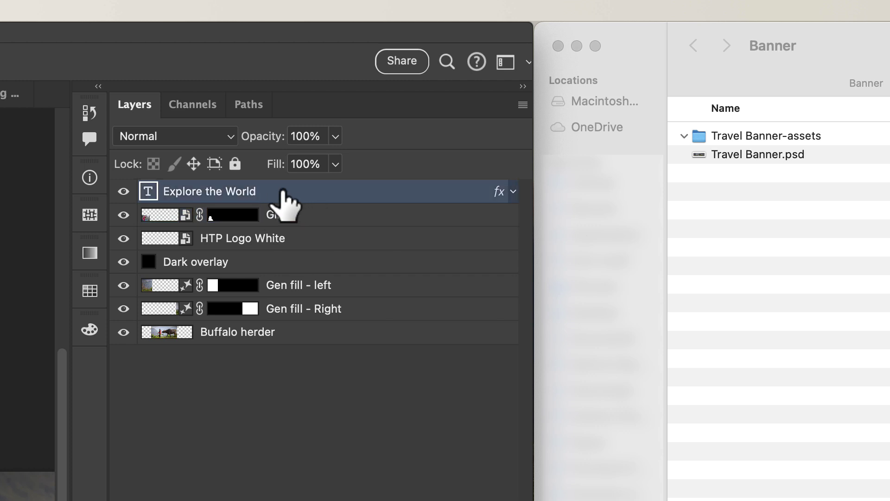
{"action": "left_click", "coordinate": [295, 336], "text": "shift"}
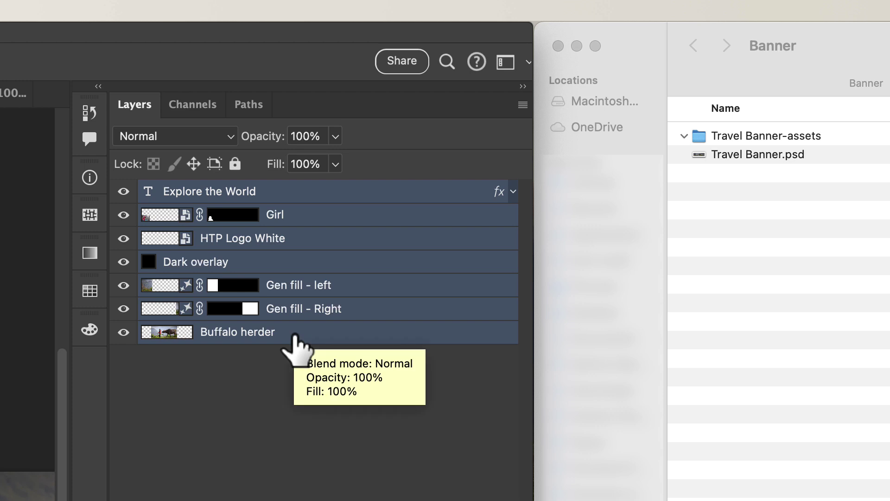
{"action": "key", "text": "super+g"}
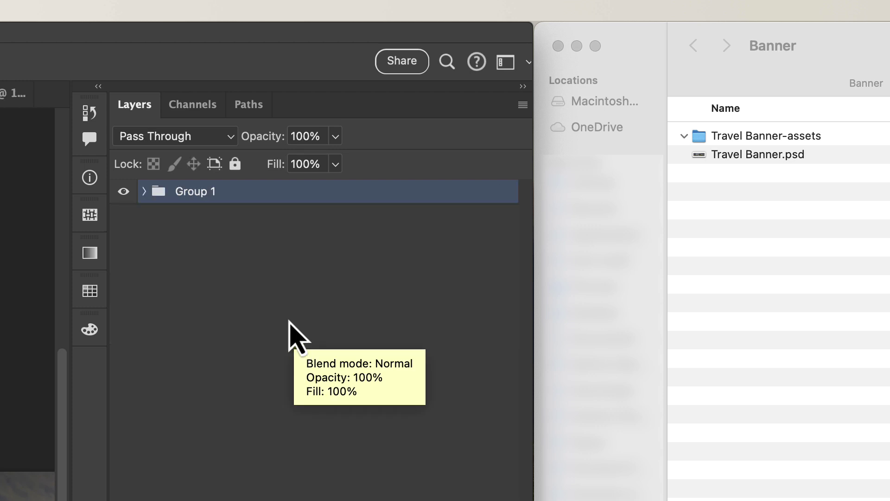
{"action": "double_click", "coordinate": [211, 192]}
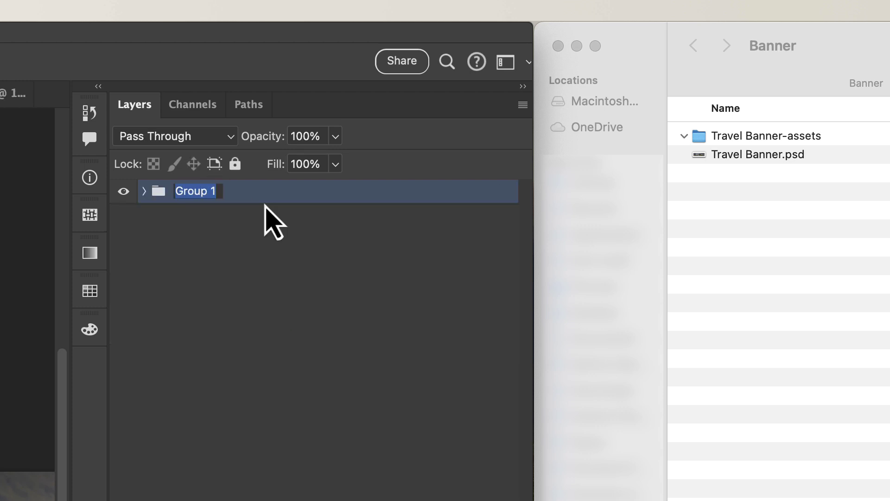
{"action": "type", "text": "Travel"}
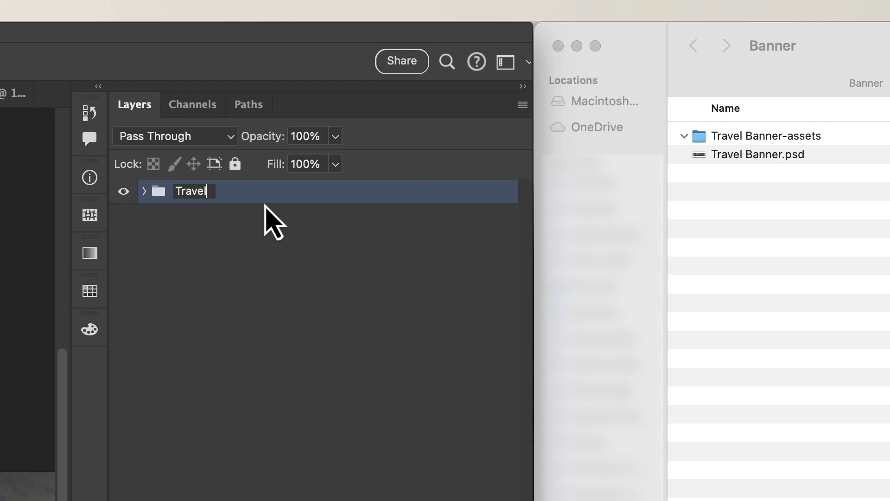
{"action": "type", "text": " banner"}
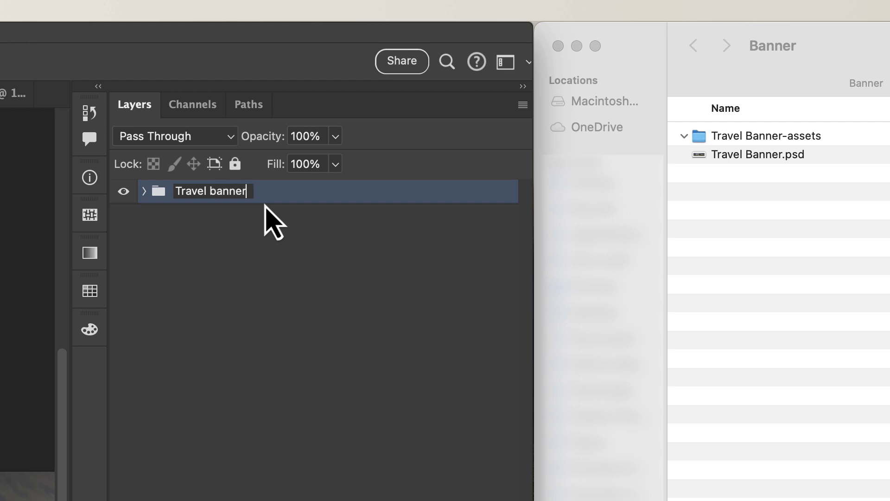
{"action": "type", "text": ".gif"}
{"action": "key", "text": "Return"}
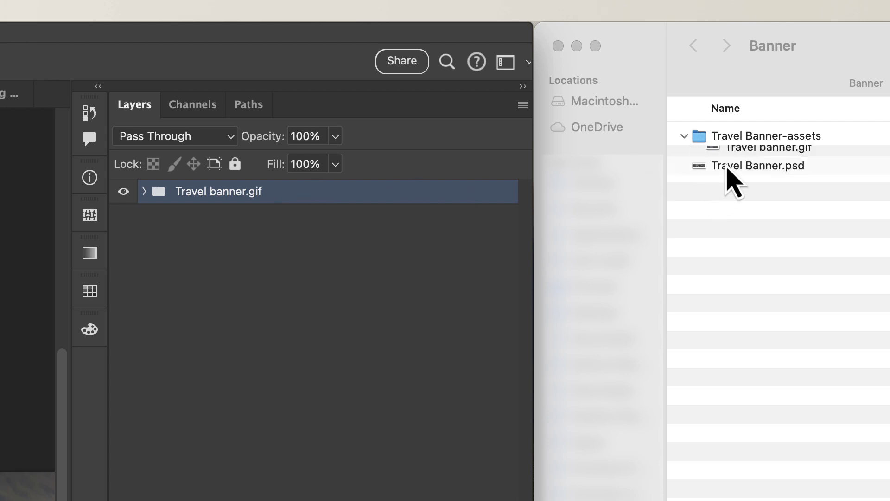
Step: Preview the exported Travel banner.gif in Finder to check the complete banner
{"action": "left_click", "coordinate": [737, 176]}
{"action": "left_click", "coordinate": [733, 158]}
{"action": "key", "text": "space"}
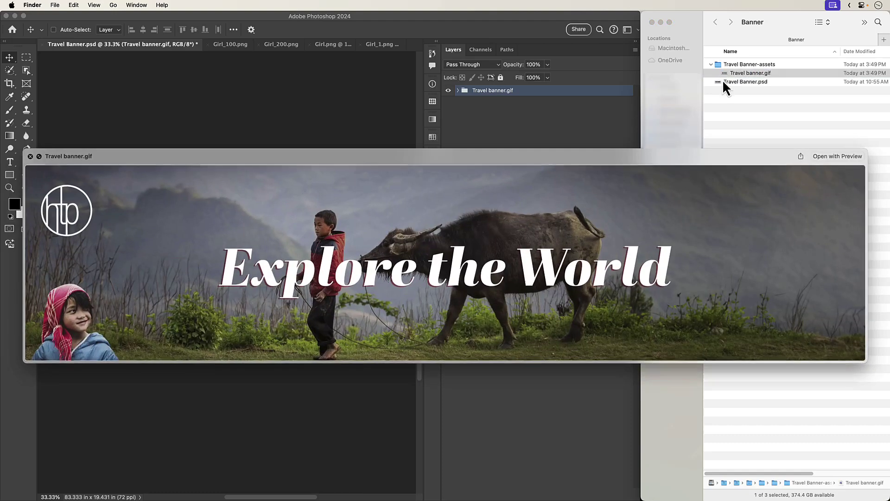
{"action": "left_click", "coordinate": [29, 156]}
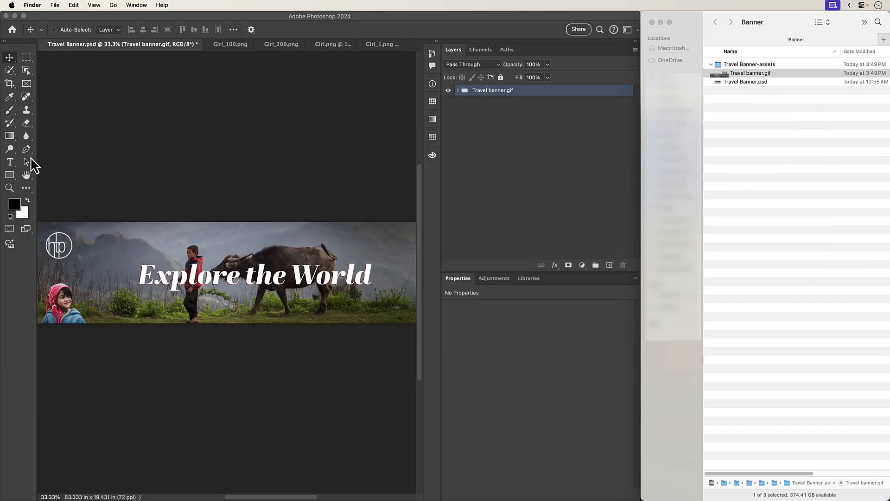
Step: Expand the Travel banner.gif group and rename its text layer to Explore the World.png
{"action": "left_click", "coordinate": [460, 97]}
{"action": "left_click", "coordinate": [459, 90]}
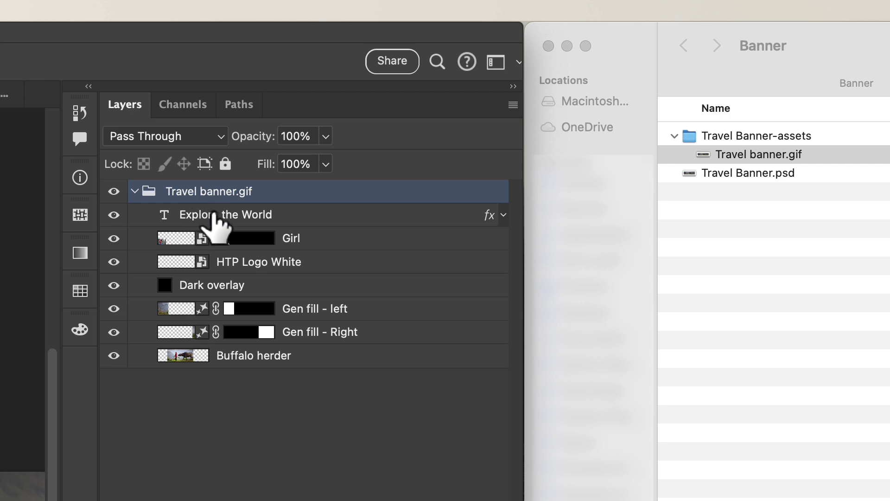
{"action": "double_click", "coordinate": [274, 215]}
{"action": "type", "text": "."}
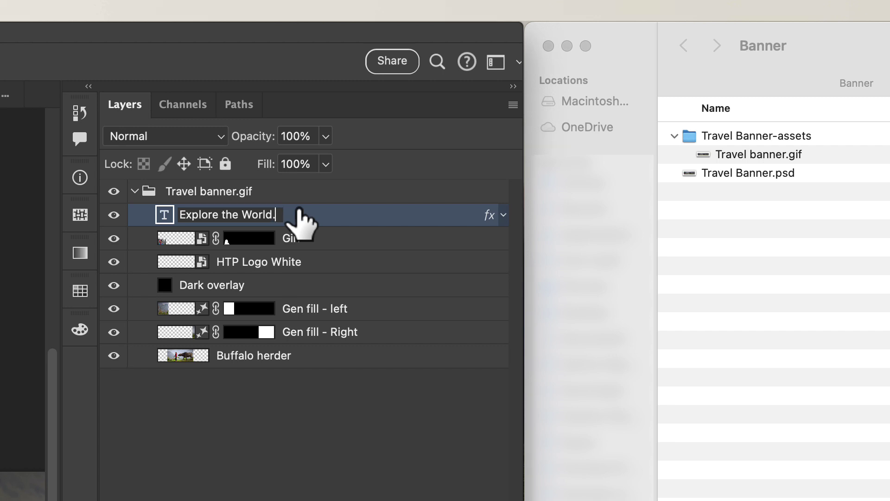
{"action": "type", "text": "png"}
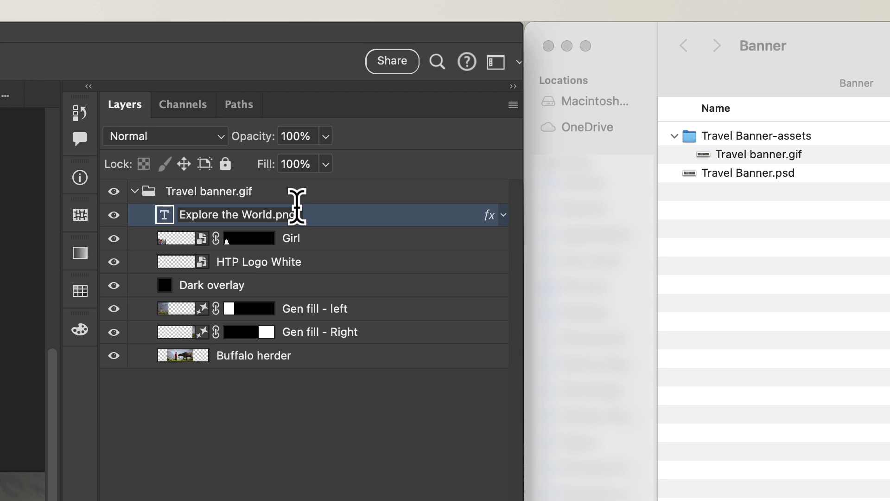
{"action": "key", "text": "Return"}
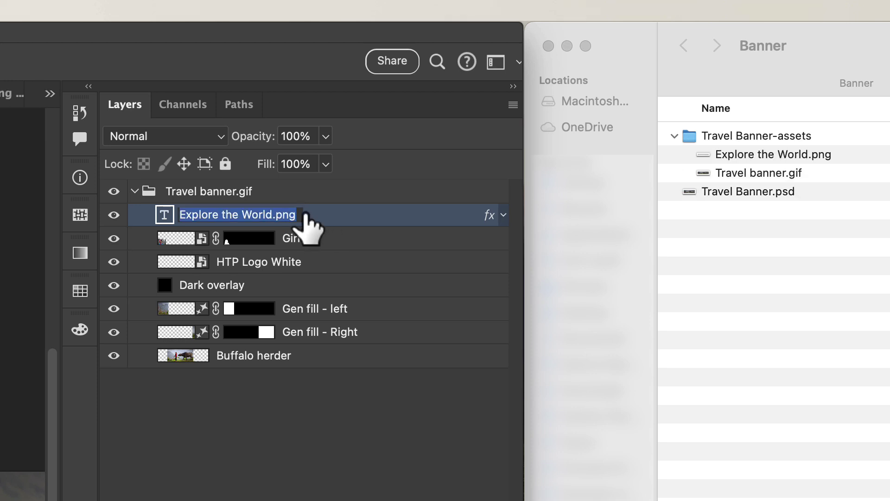
Step: Add the .png extension to the names of the Girl, HTP Logo White, Dark overlay, both Gen fill and Buffalo herder layers
{"action": "double_click", "coordinate": [297, 238]}
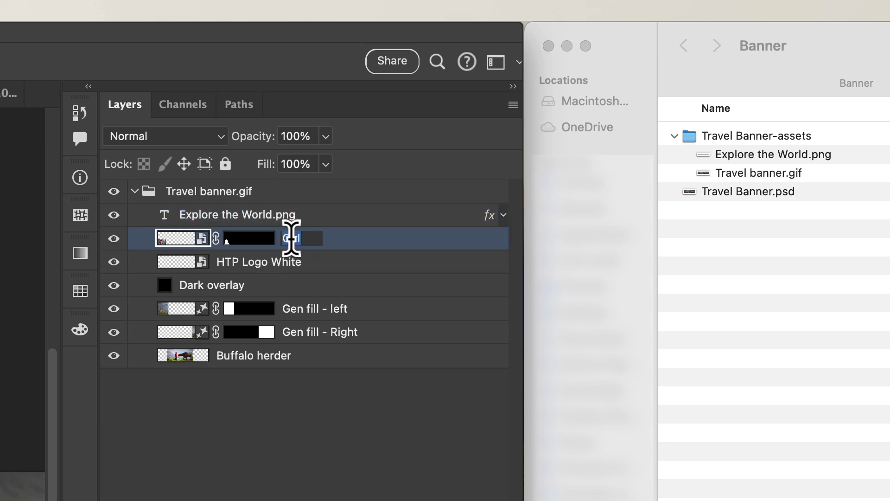
{"action": "left_click", "coordinate": [315, 238]}
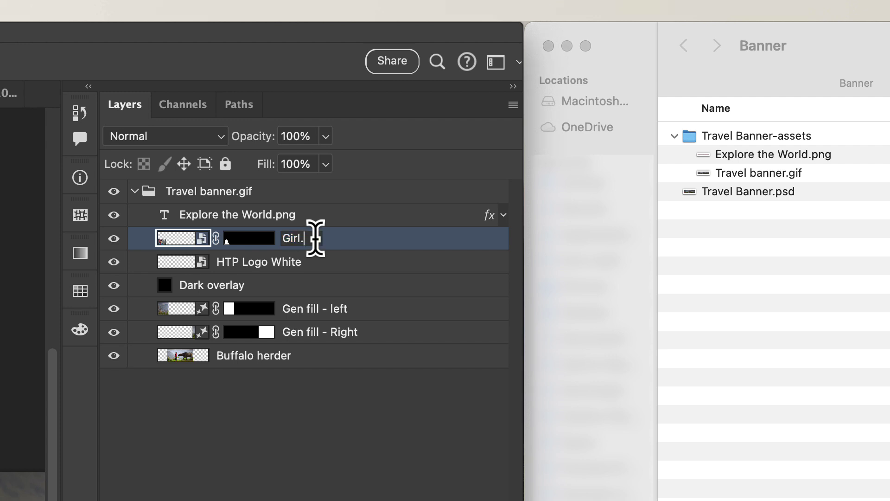
{"action": "type", "text": ".png"}
{"action": "key", "text": "Tab"}
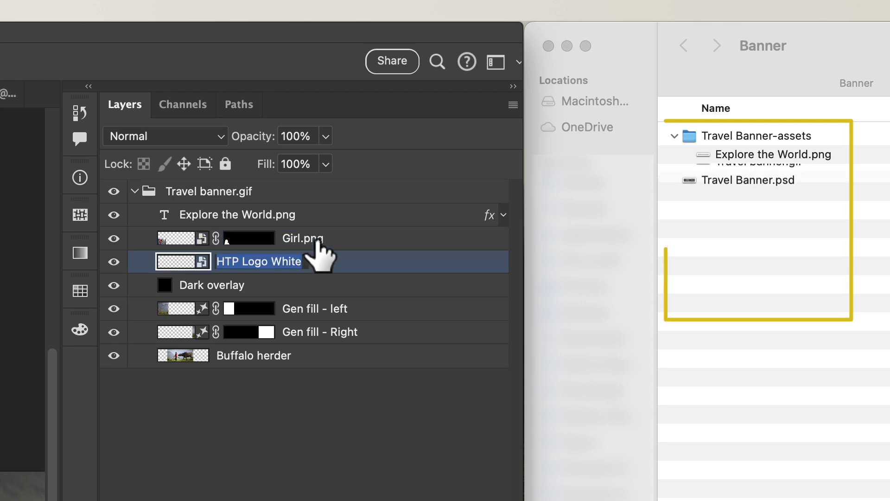
{"action": "key", "text": "Right"}
{"action": "type", "text": ".p"}
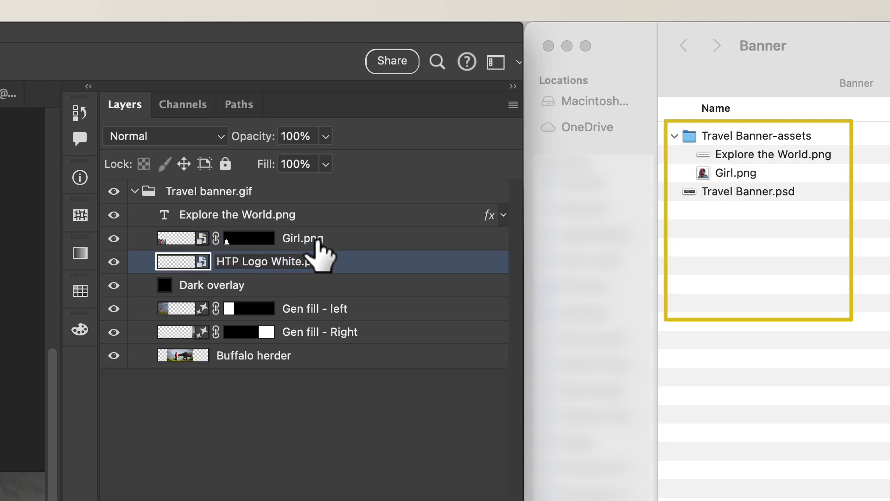
{"action": "type", "text": "ng"}
{"action": "key", "text": "Tab"}
{"action": "key", "text": "Right"}
{"action": "type", "text": ".png"}
{"action": "key", "text": "Tab"}
{"action": "key", "text": "Right"}
{"action": "type", "text": ".png"}
{"action": "key", "text": "Tab"}
{"action": "key", "text": "Right"}
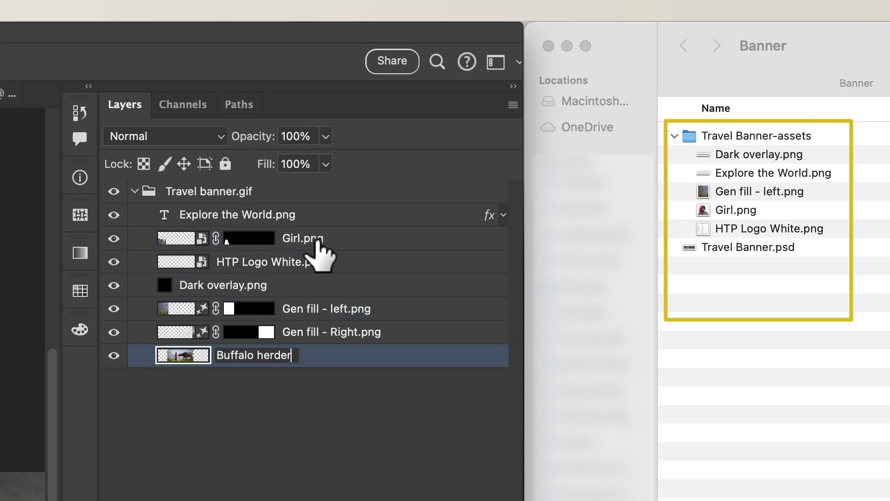
{"action": "type", "text": ".png"}
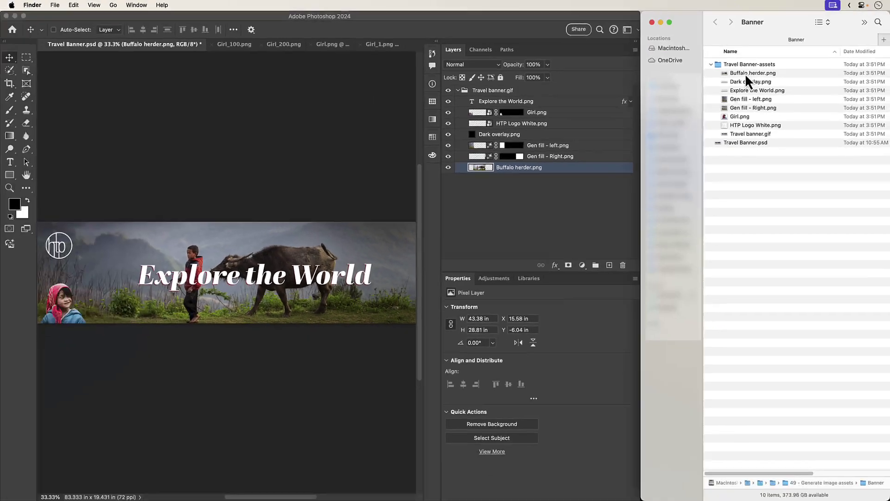
Step: Preview the exported assets in Finder one after another, from Buffalo herder.png through Travel banner.gif
{"action": "left_click", "coordinate": [745, 155]}
{"action": "key", "text": "space"}
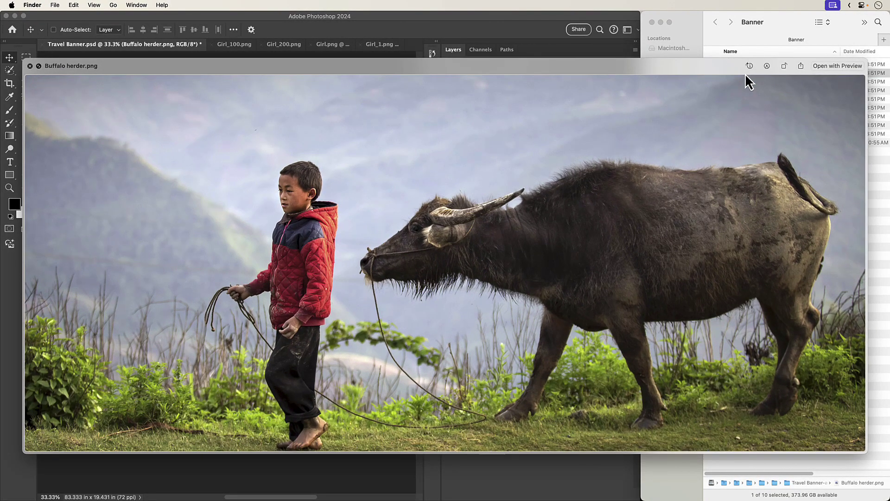
{"action": "key", "text": "Down"}
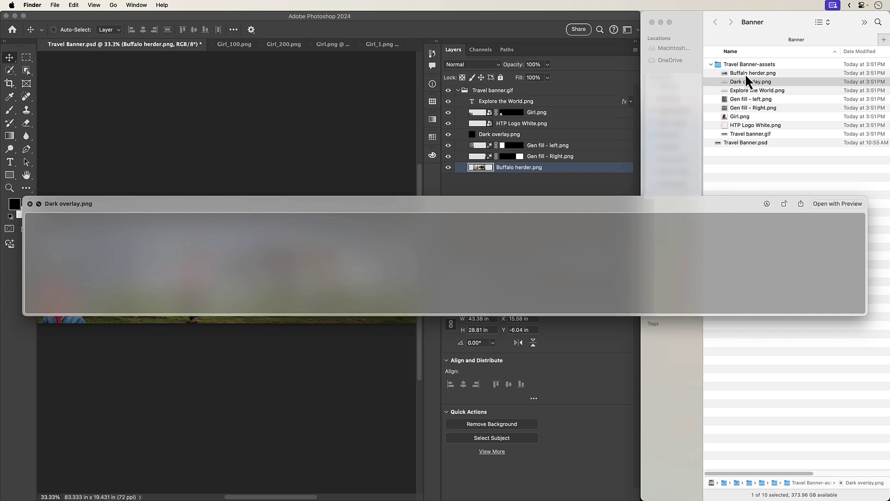
{"action": "key", "text": "Down"}
{"action": "key", "text": "Down"}
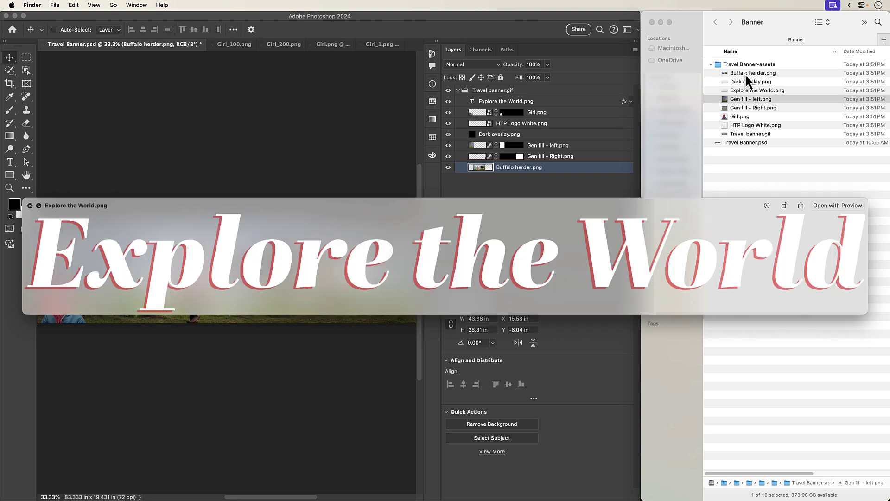
{"action": "key", "text": "Down"}
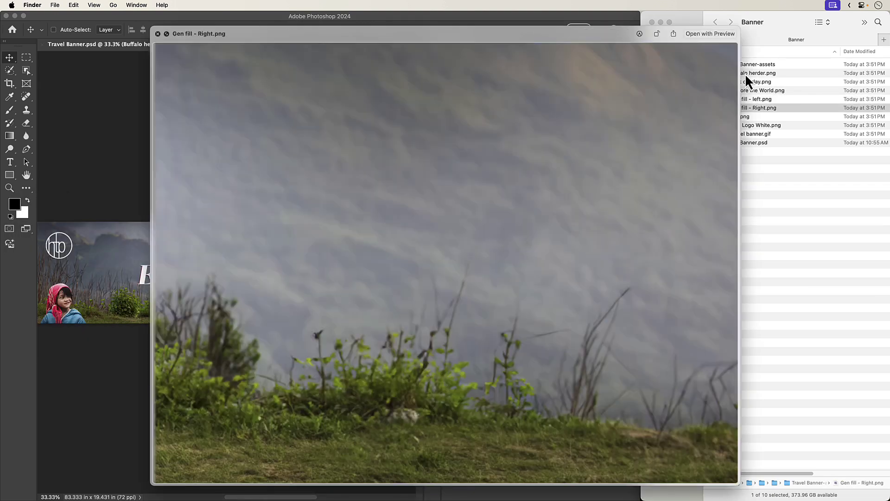
{"action": "key", "text": "Down"}
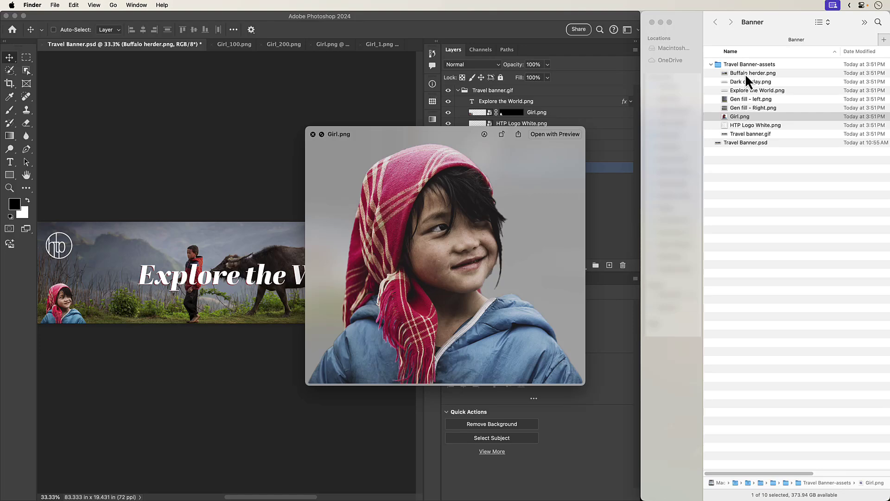
{"action": "key", "text": "Down"}
{"action": "key", "text": "Down"}
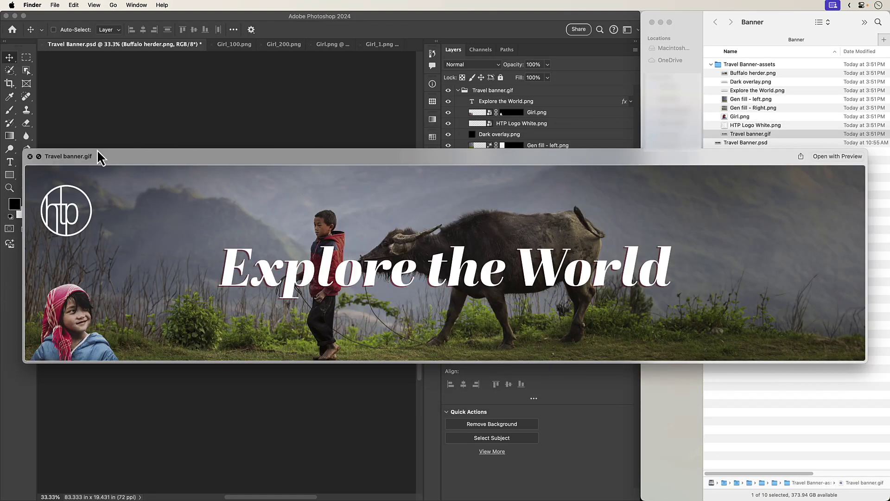
{"action": "left_click", "coordinate": [30, 156]}
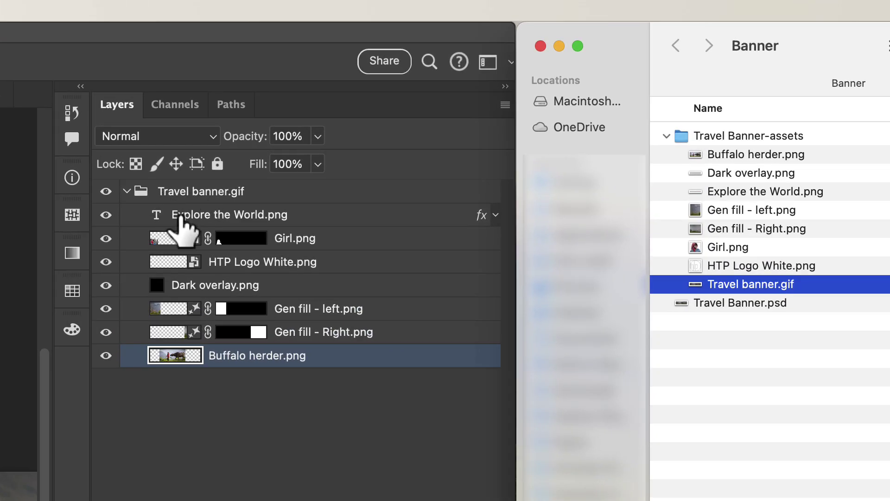
Step: Rename the Travel banner.gif group to default Website/ + Mobile/ and expand the exported Mobile and Website folders in Finder
{"action": "left_click", "coordinate": [181, 215]}
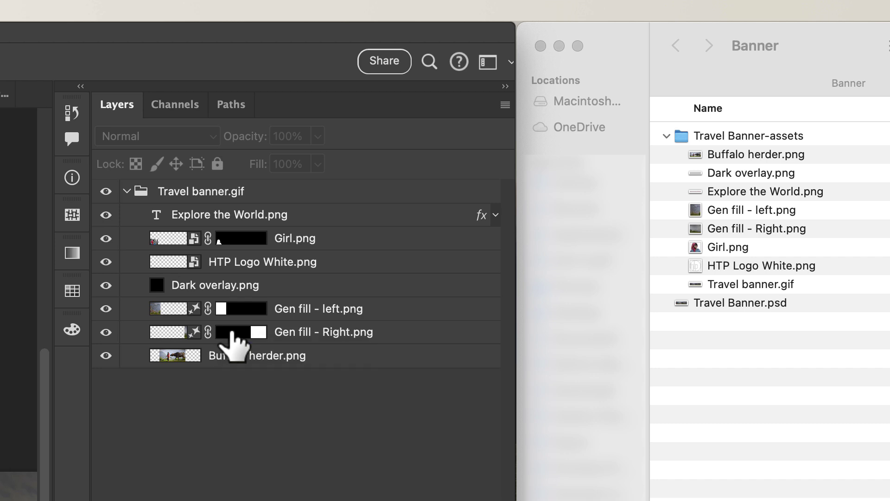
{"action": "double_click", "coordinate": [161, 191]}
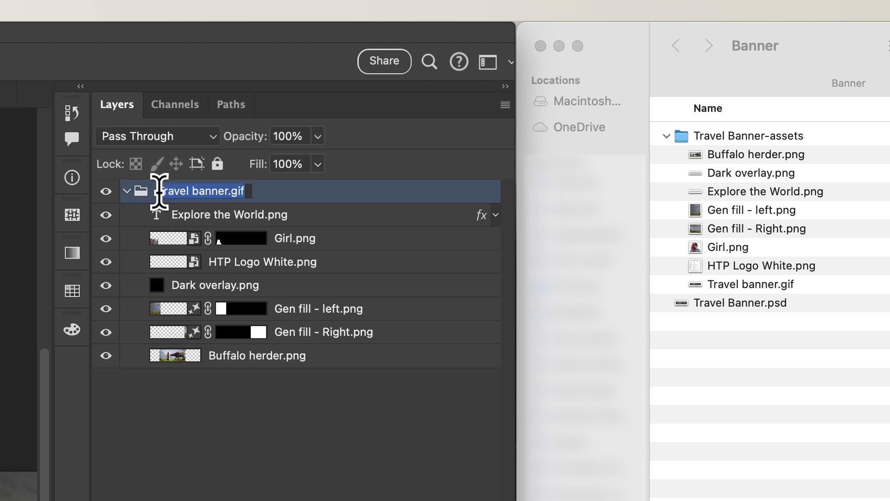
{"action": "type", "text": "Default"}
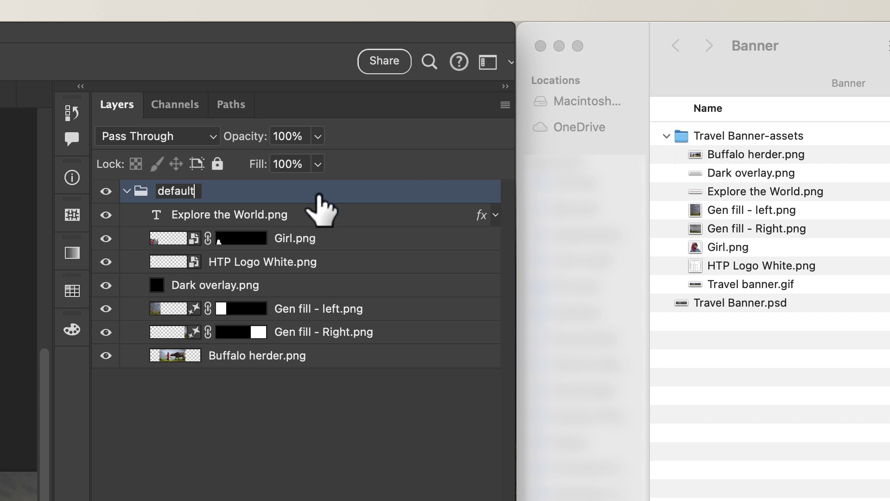
{"action": "type", "text": "Website"}
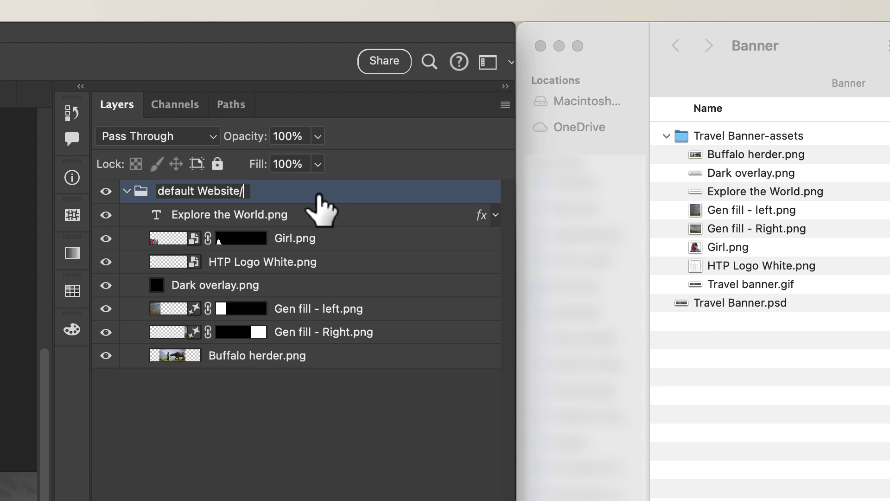
{"action": "type", "text": "/ + Mobile/"}
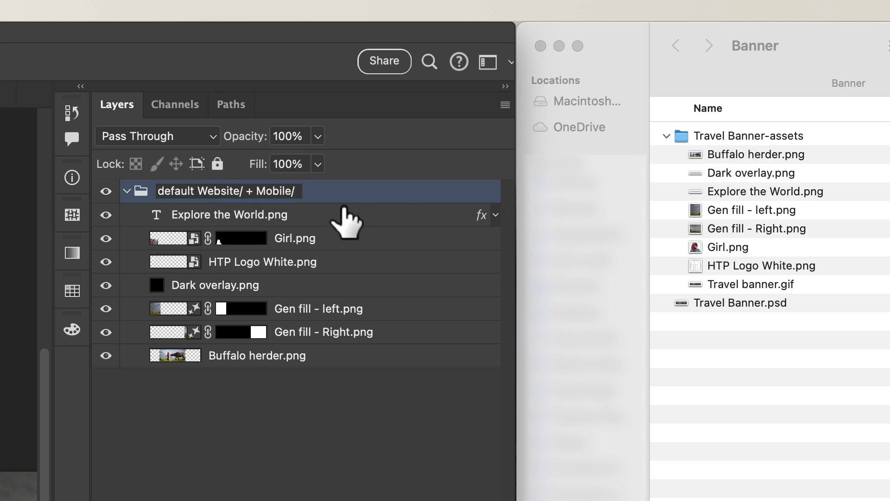
{"action": "key", "text": "Return"}
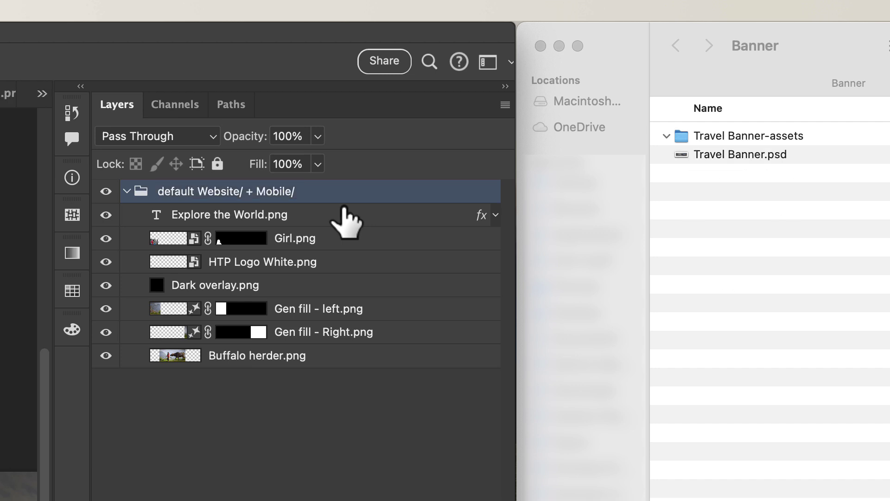
{"action": "left_click", "coordinate": [682, 155]}
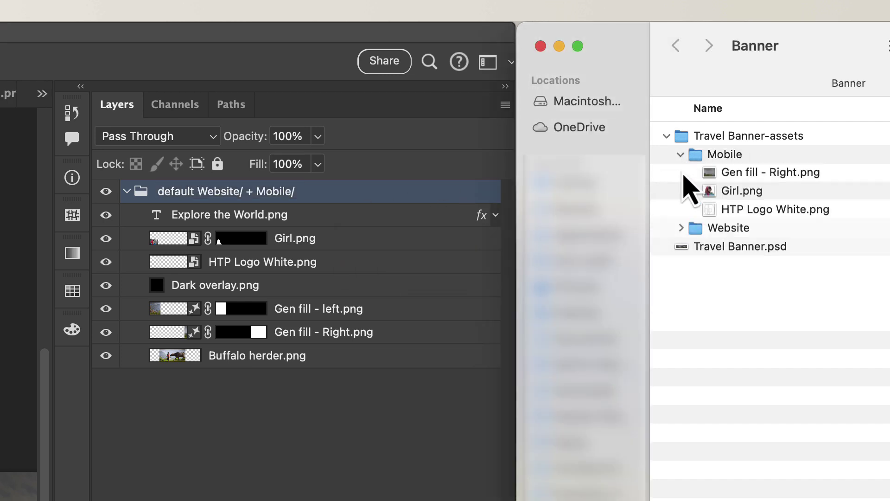
{"action": "left_click", "coordinate": [681, 303]}
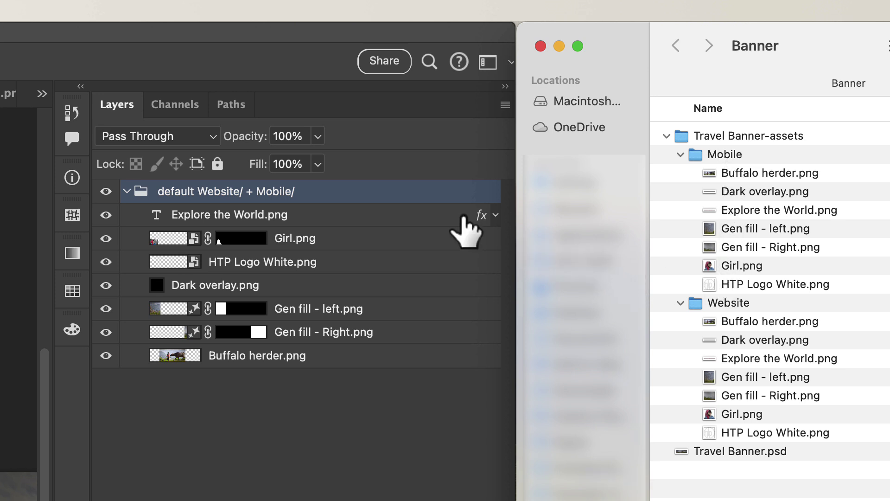
Step: Change the group name to default Website/ + 60% Mobile/_Mobile and check the exported Mobile files in Finder
{"action": "left_click", "coordinate": [255, 191]}
{"action": "double_click", "coordinate": [254, 191]}
{"action": "left_click", "coordinate": [256, 191]}
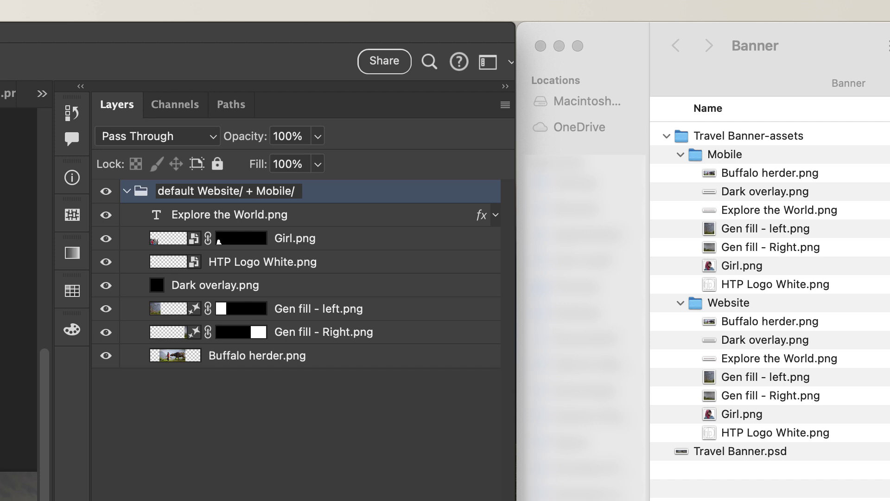
{"action": "type", "text": "60"}
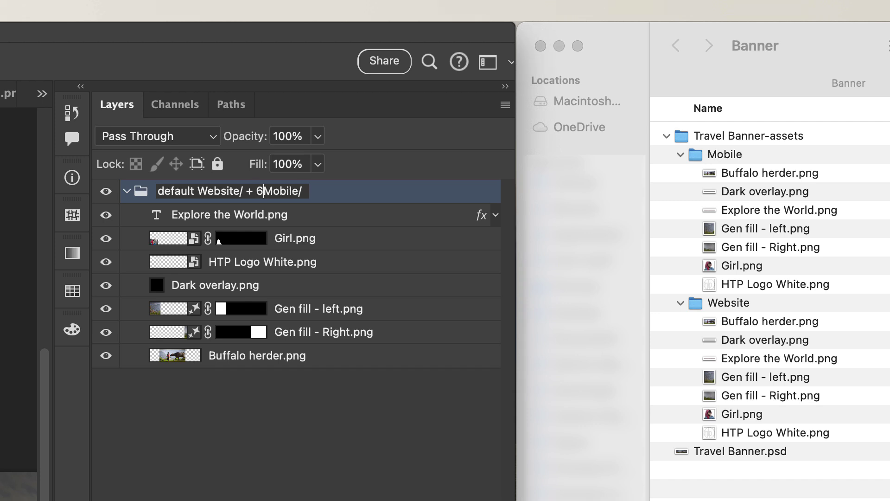
{"action": "type", "text": "%"}
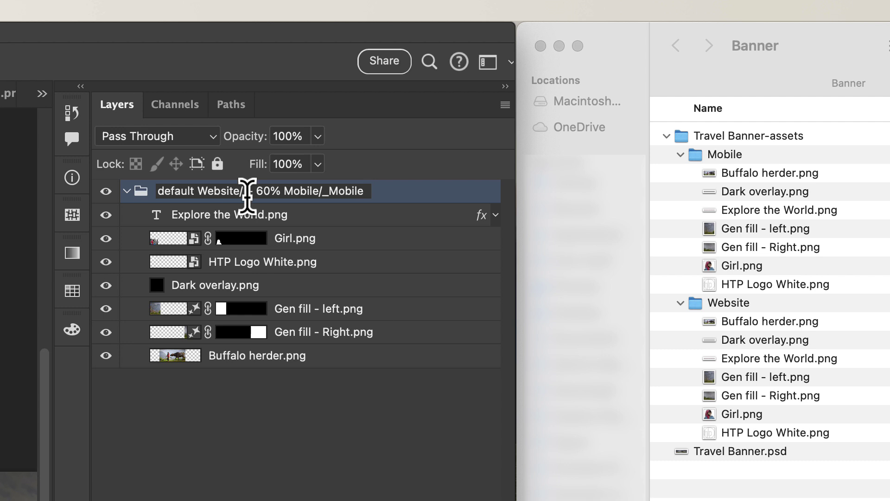
{"action": "key", "text": "Return"}
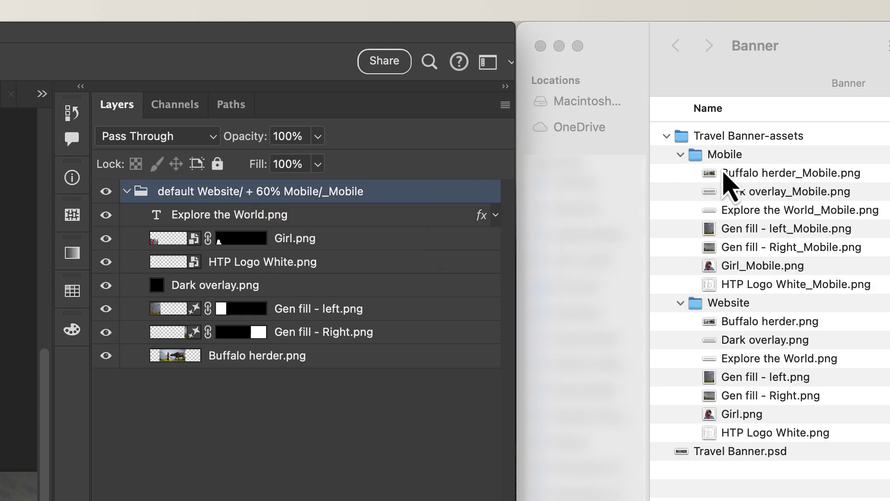
{"action": "left_click", "coordinate": [787, 191]}
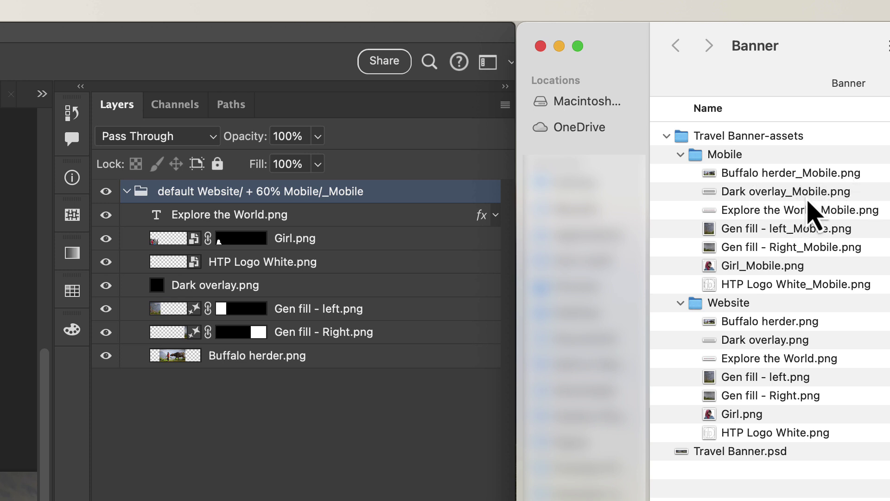
{"action": "left_click", "coordinate": [780, 175]}
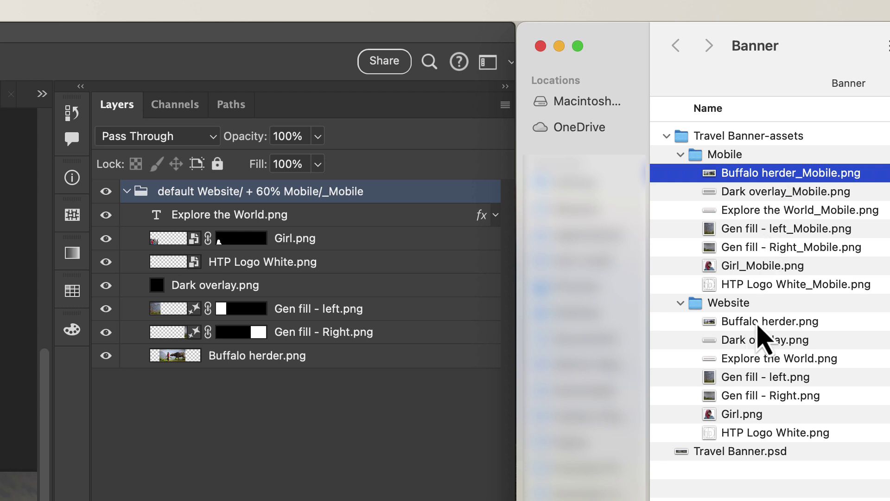
Step: Add the _Website suffix to the group name, making it default Website/_Website + 60% Mobile/_Mobile
{"action": "left_click", "coordinate": [243, 197]}
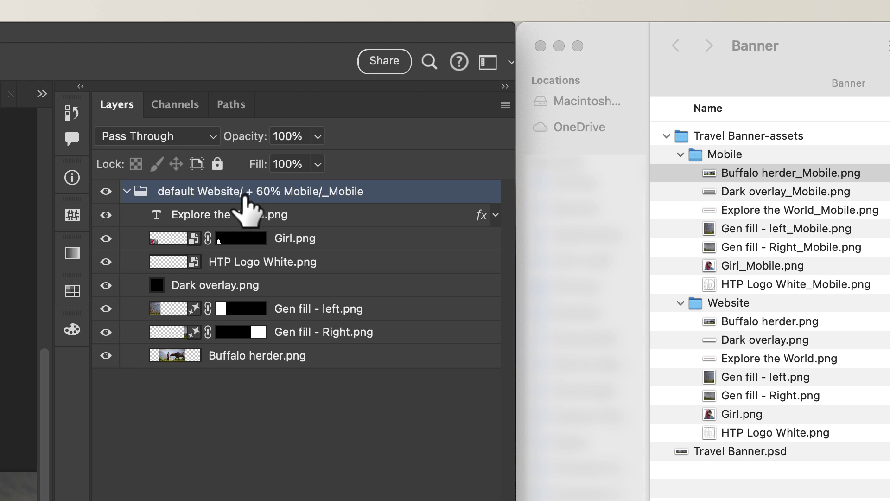
{"action": "double_click", "coordinate": [244, 192]}
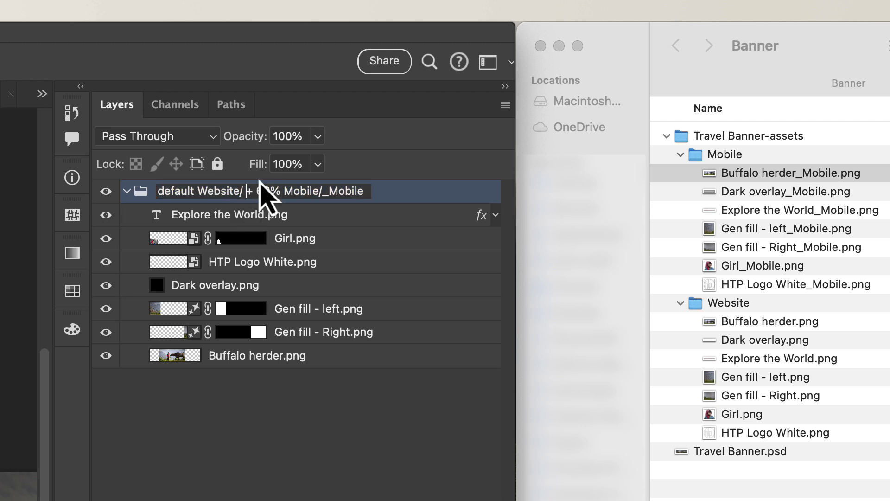
{"action": "type", "text": "_Websi"}
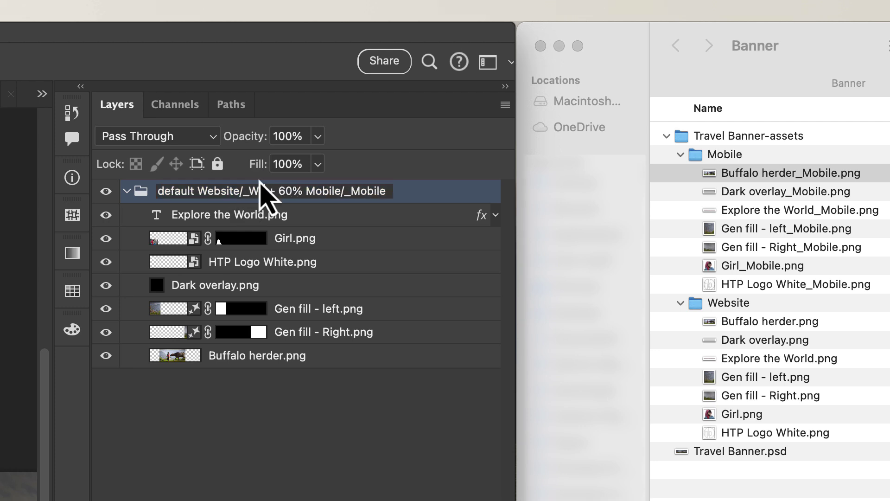
{"action": "type", "text": "te"}
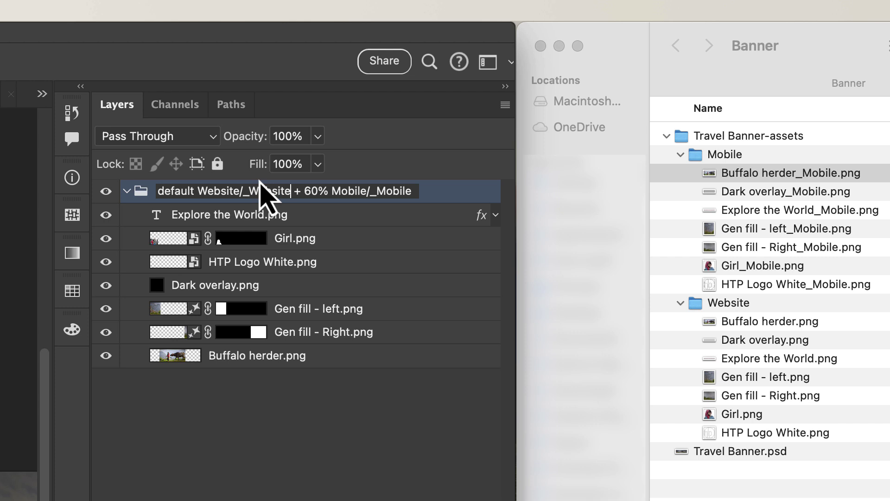
{"action": "key", "text": "Return"}
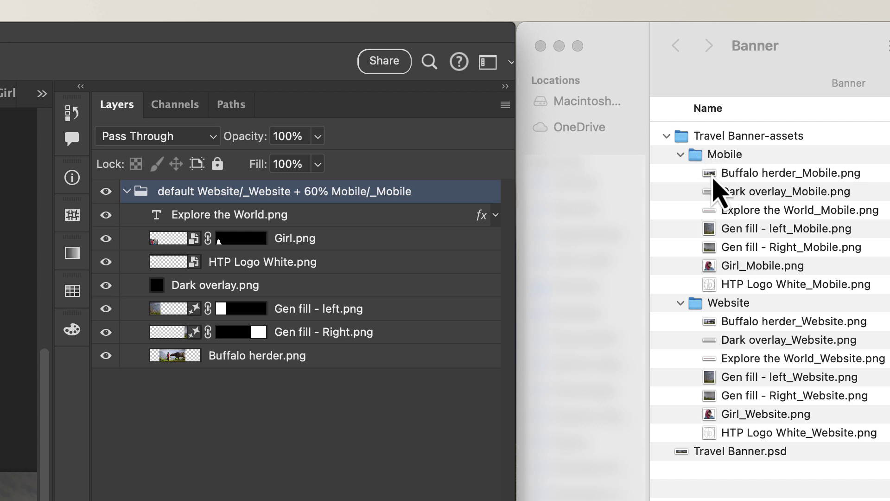
Step: Add an iPhone subfolder to the group name, making it default Website/_Website + 60% Mobile/iPhone/_Mobile
{"action": "double_click", "coordinate": [369, 192]}
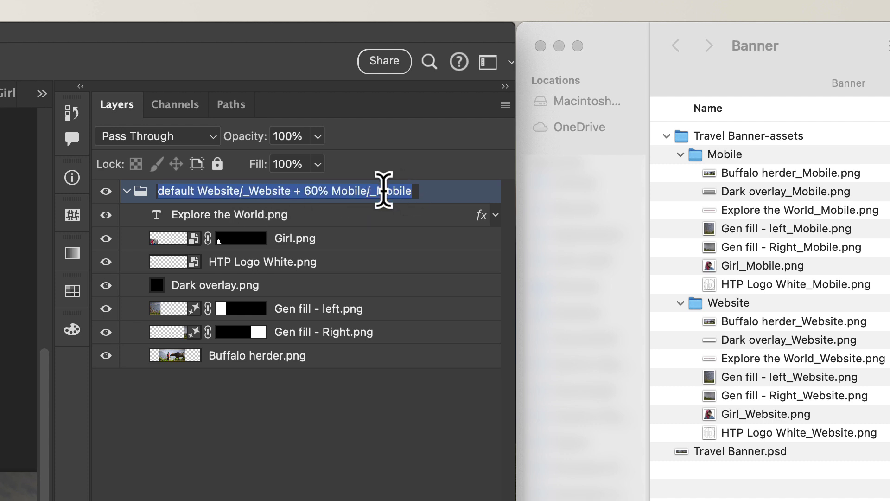
{"action": "key", "text": "Right"}
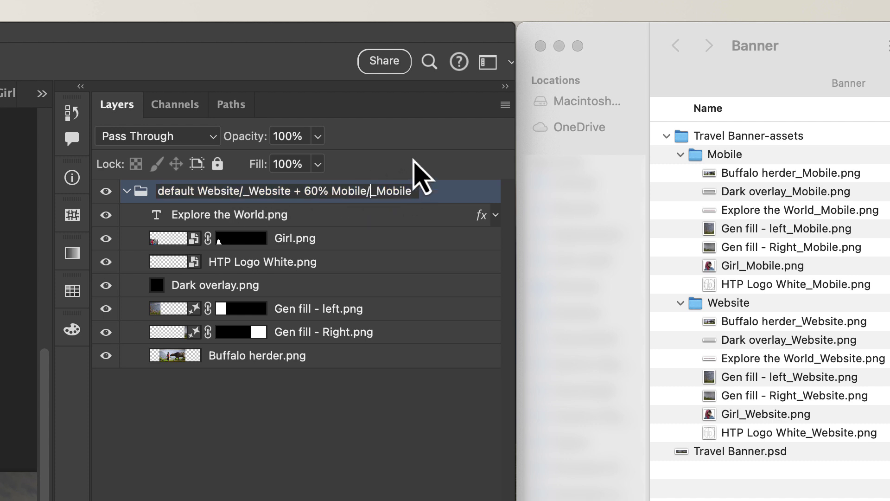
{"action": "type", "text": "iPhone/"}
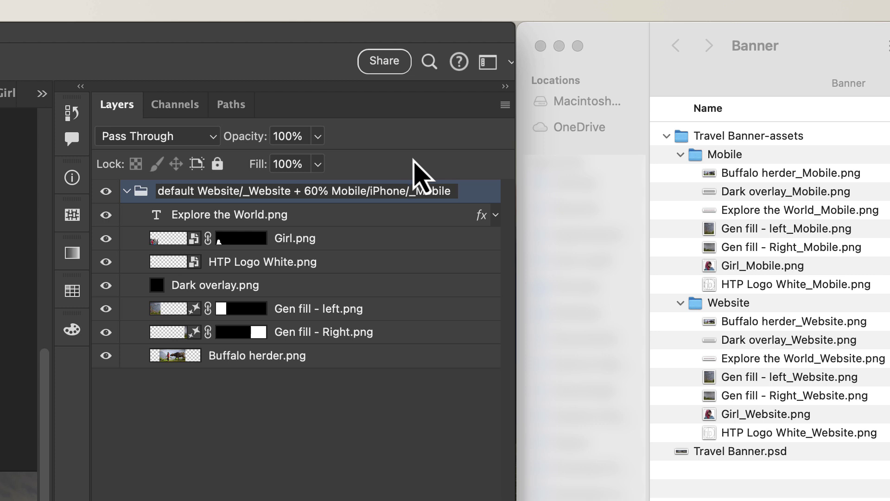
{"action": "key", "text": "Return"}
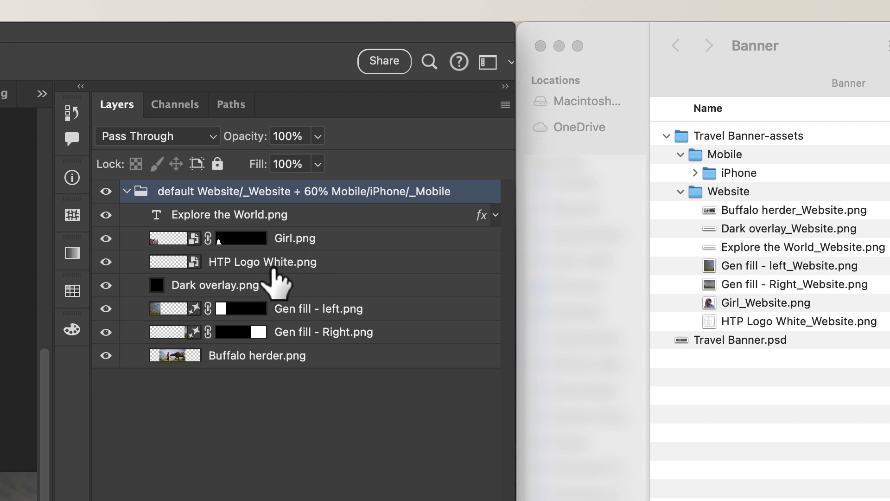
Step: Rename the logo layer to HTP Logo White.png, logo.jpg, logo.gif and select the exported HTP Logo White_Website.png in Finder
{"action": "double_click", "coordinate": [315, 262]}
{"action": "left_click", "coordinate": [319, 261]}
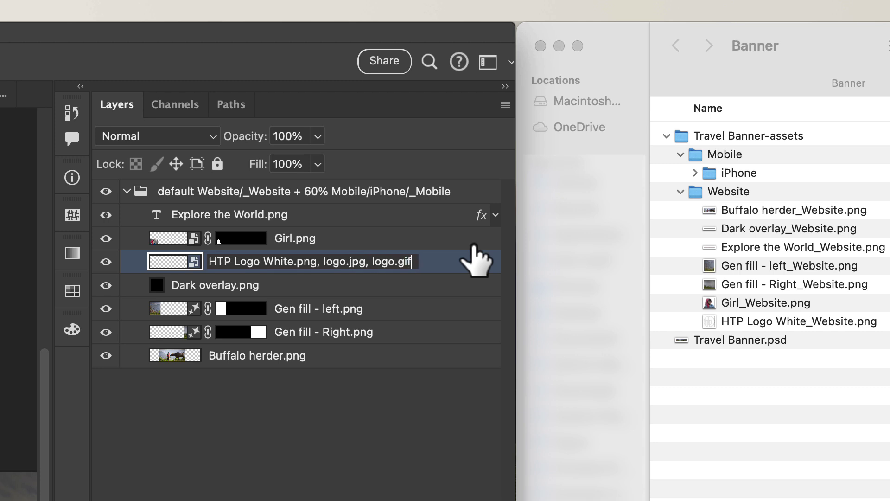
{"action": "key", "text": "Return"}
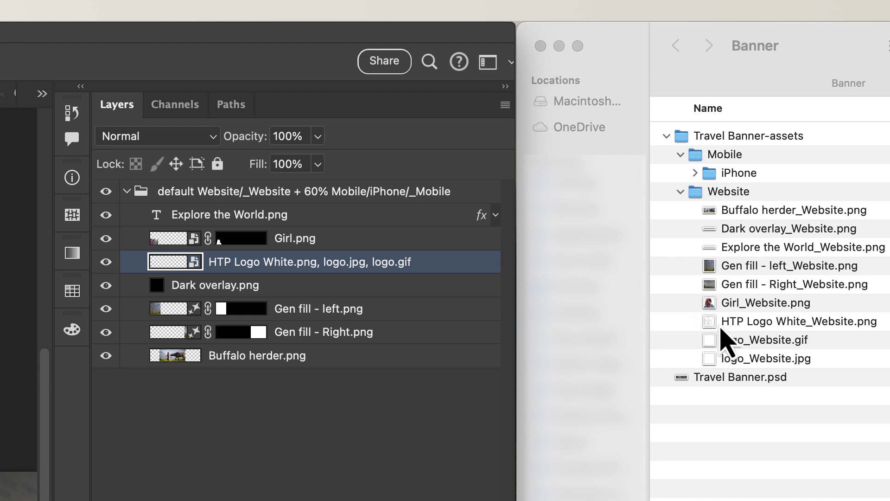
{"action": "left_click", "coordinate": [758, 341]}
{"action": "left_click", "coordinate": [758, 327]}
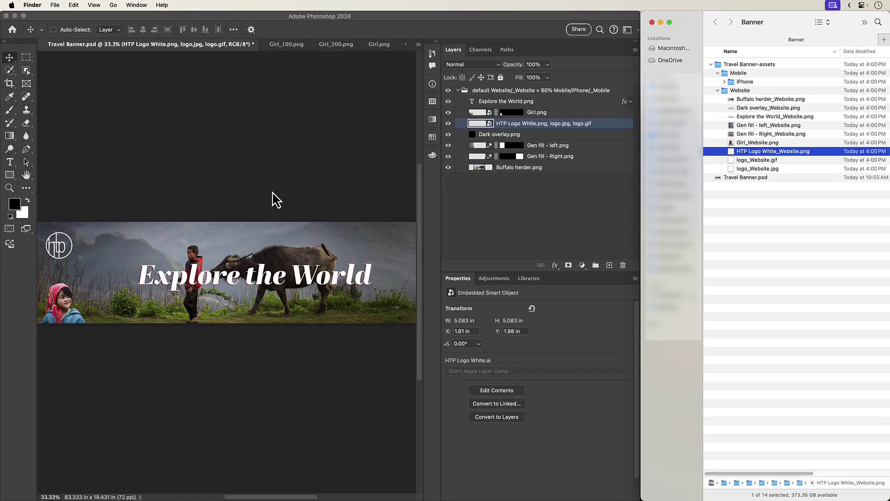
Step: Switch back to Photoshop and check whether the Image Assets generator plugin is turned on for the banner document
{"action": "left_click", "coordinate": [275, 199]}
{"action": "left_click", "coordinate": [70, 7]}
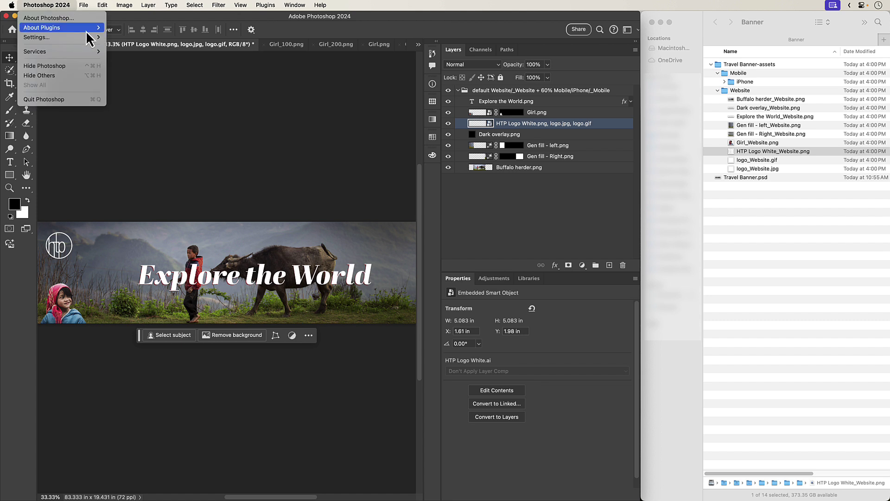
{"action": "mouse_move", "coordinate": [83, 7]}
{"action": "mouse_move", "coordinate": [186, 210]}
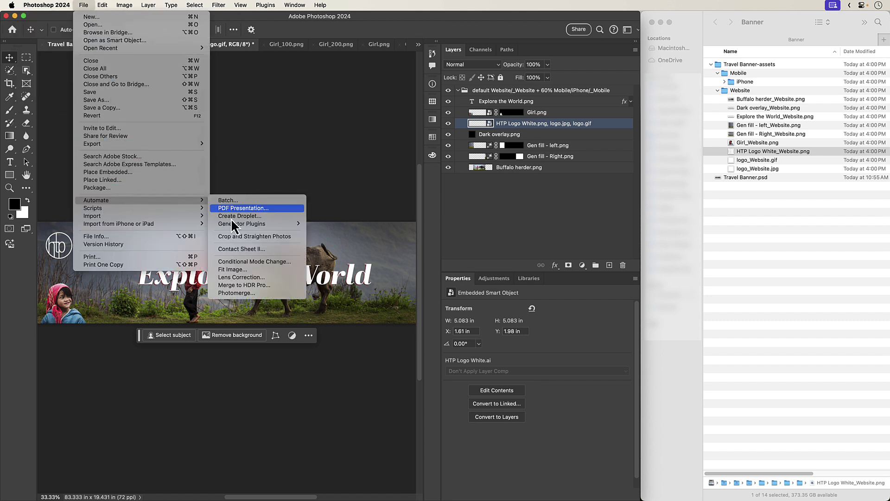
{"action": "mouse_move", "coordinate": [299, 223]}
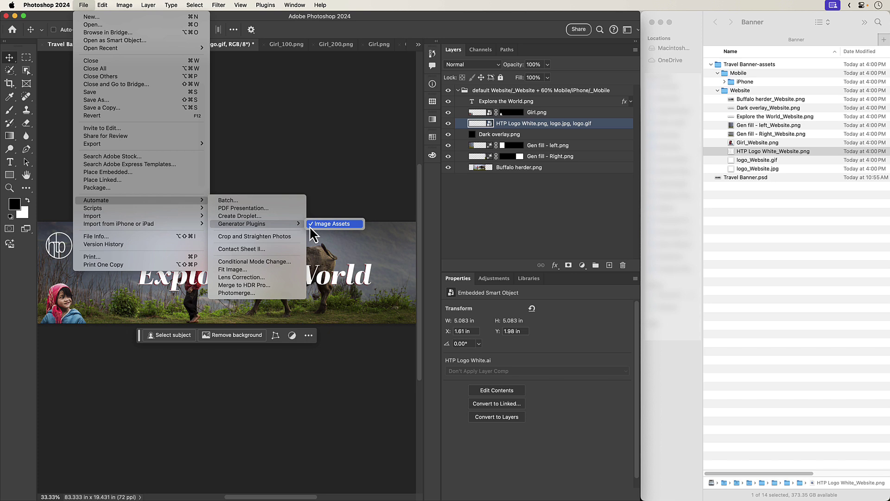
{"action": "left_click", "coordinate": [318, 232]}
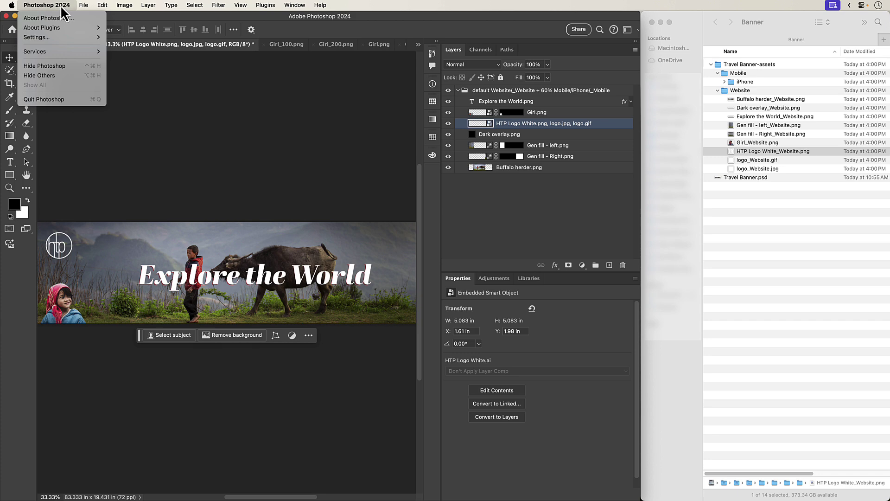
Step: Review the Enable Generator option in the Plugins preferences and leave the preferences without making changes
{"action": "mouse_move", "coordinate": [57, 37]}
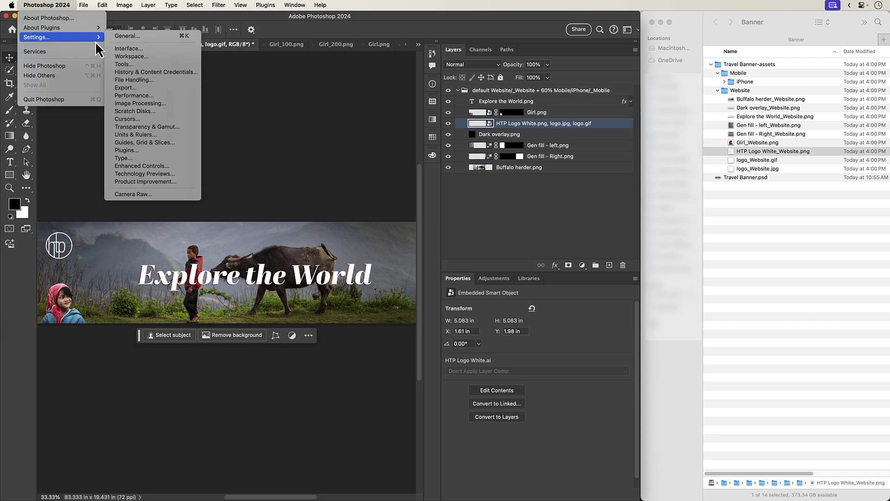
{"action": "left_click", "coordinate": [149, 153]}
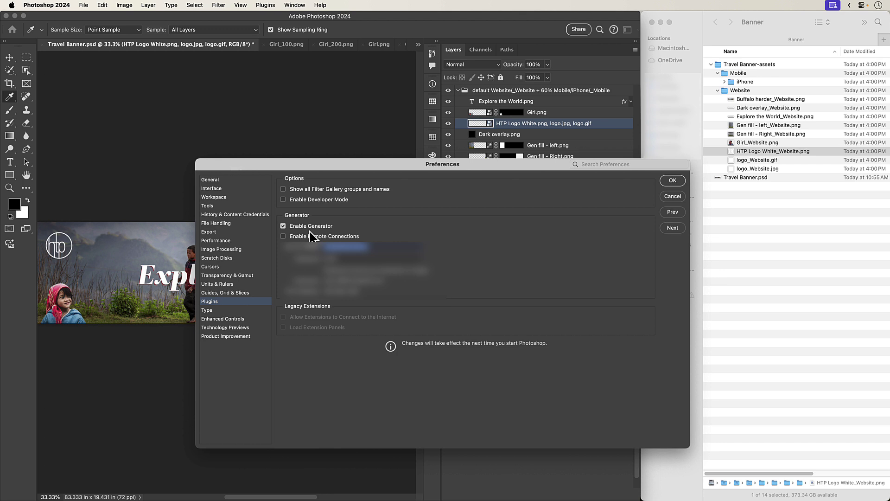
{"action": "left_click", "coordinate": [672, 196]}
{"action": "key", "text": "v"}
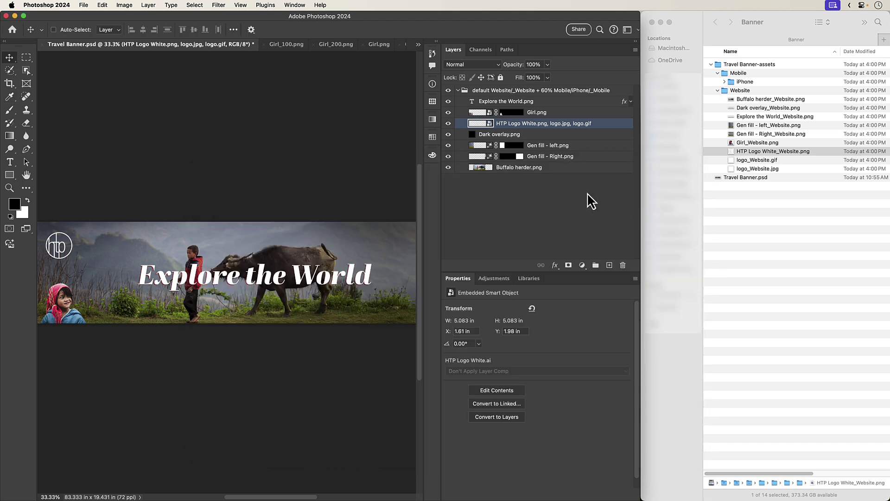
Step: Check the Image Assets option among the Generator plugins once more
{"action": "left_click", "coordinate": [85, 5]}
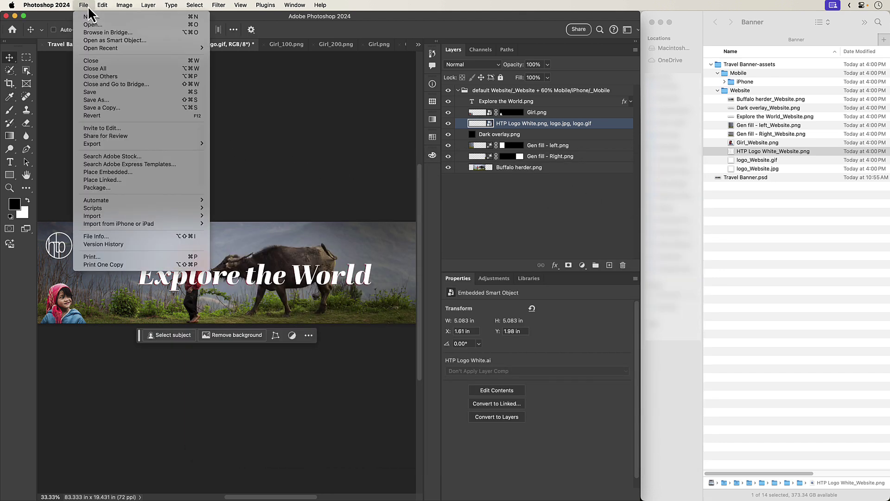
{"action": "mouse_move", "coordinate": [137, 203]}
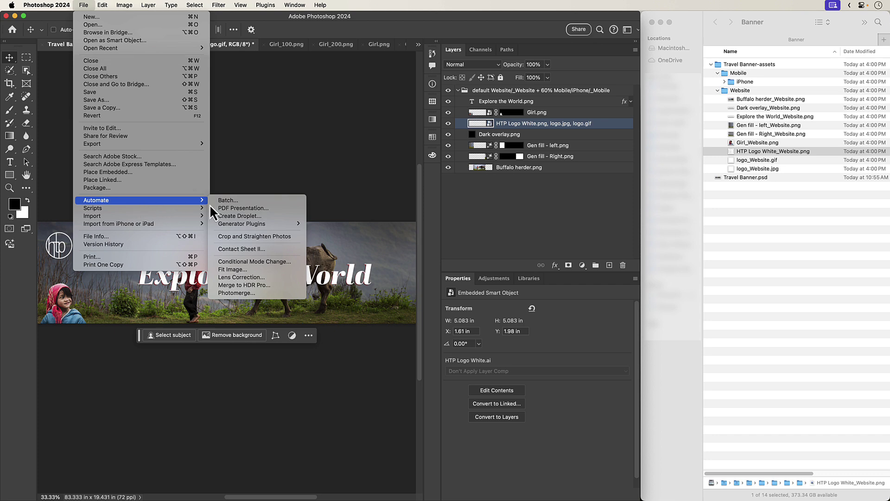
{"action": "mouse_move", "coordinate": [271, 224]}
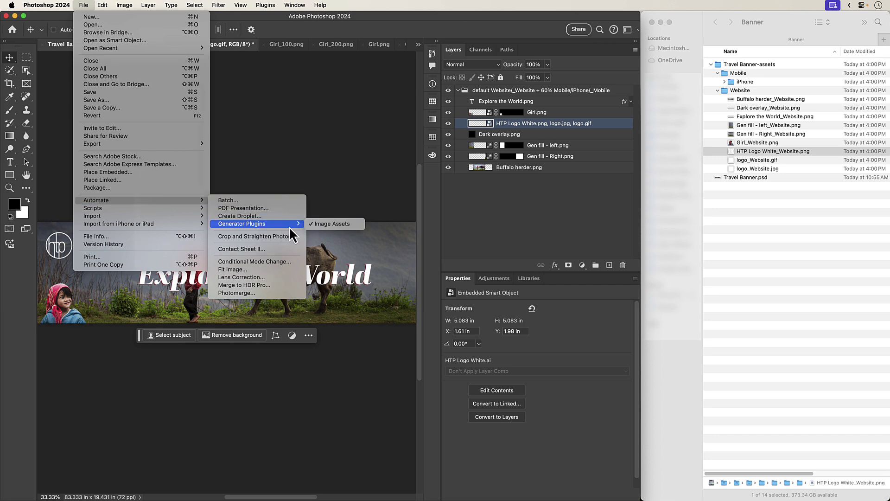
{"action": "left_click", "coordinate": [340, 224]}
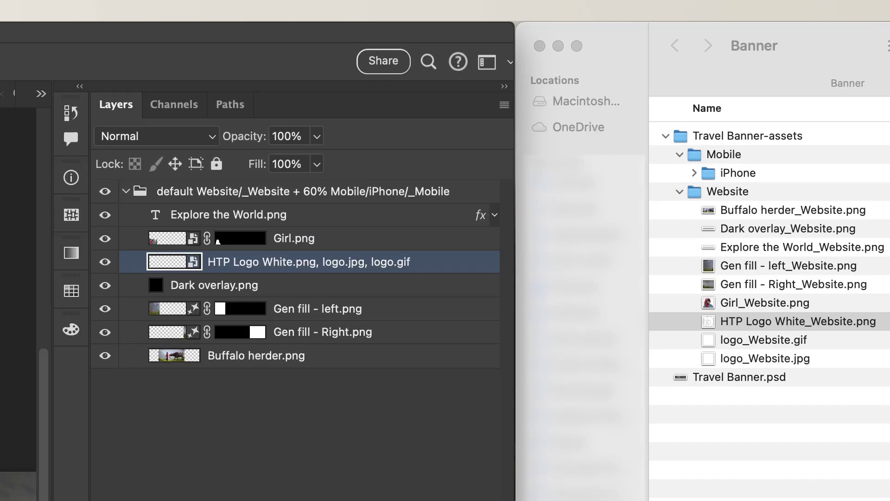
Step: Append logo.svg to the logo layer's name so it reads HTP Logo White.png, logo.jpg, logo.gif, logo.svg
{"action": "double_click", "coordinate": [306, 262]}
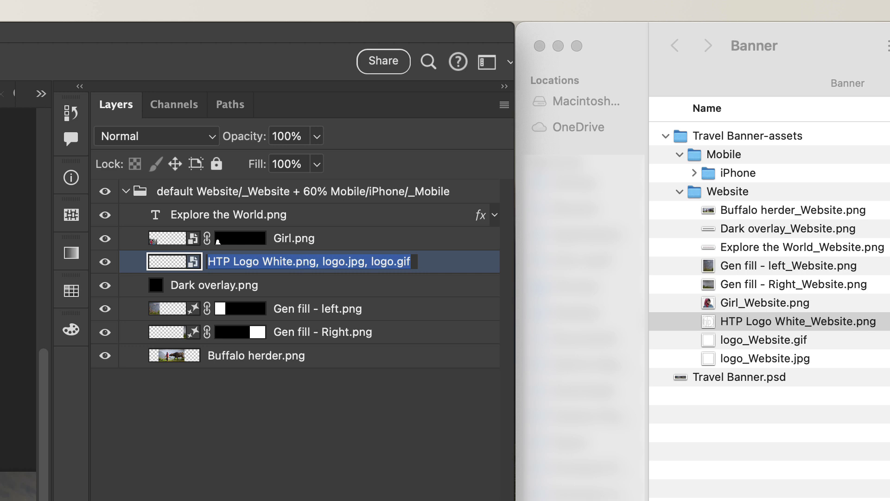
{"action": "key", "text": "Right"}
{"action": "type", "text": ", lo"}
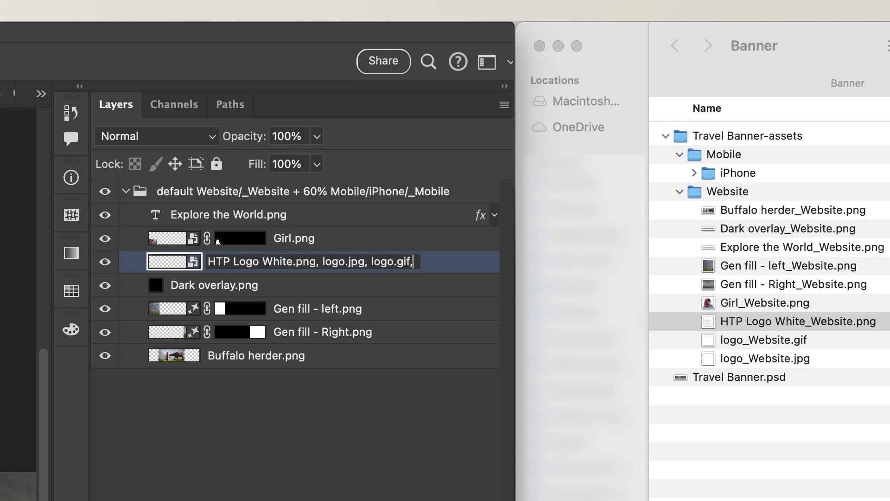
{"action": "type", "text": "go.svg"}
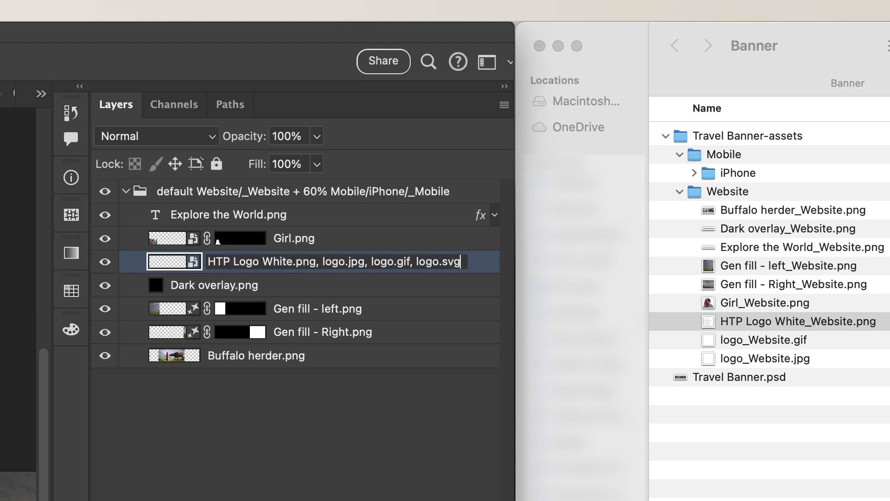
{"action": "key", "text": "Return"}
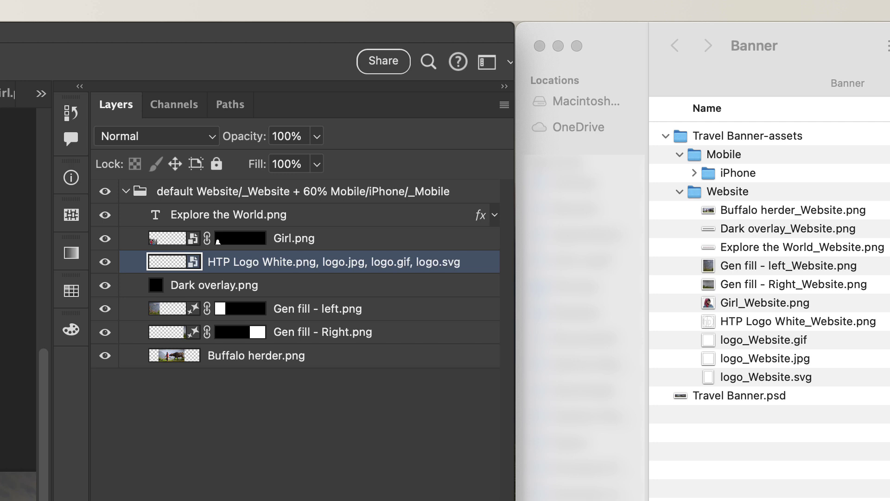